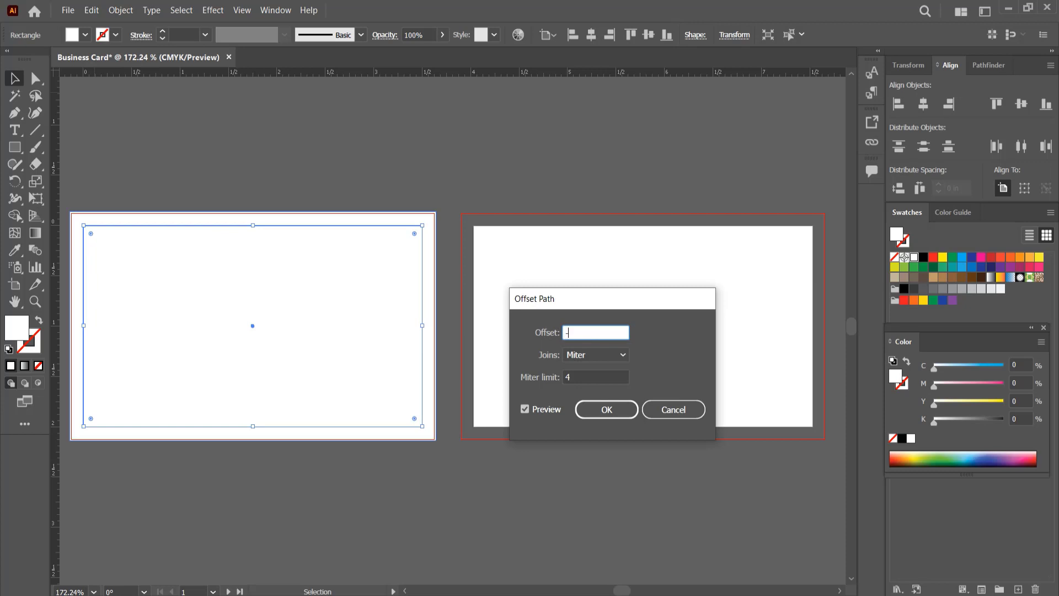
- Offset the first card's rectangle inward by -0.125 in with mitered joins, previewing the result
left_click(525, 410)
left_click(526, 410)
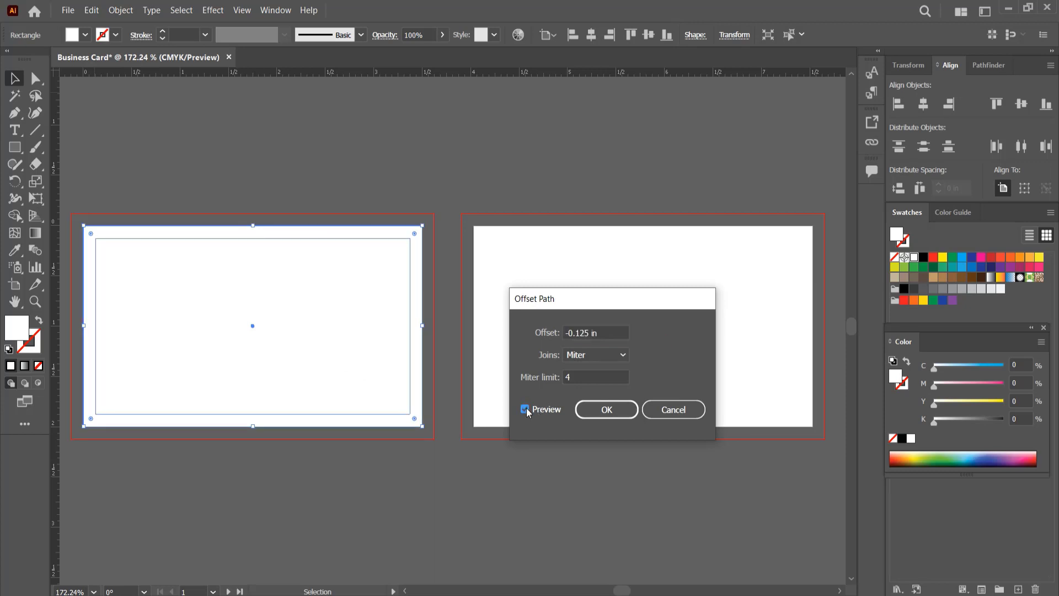
left_click(607, 410)
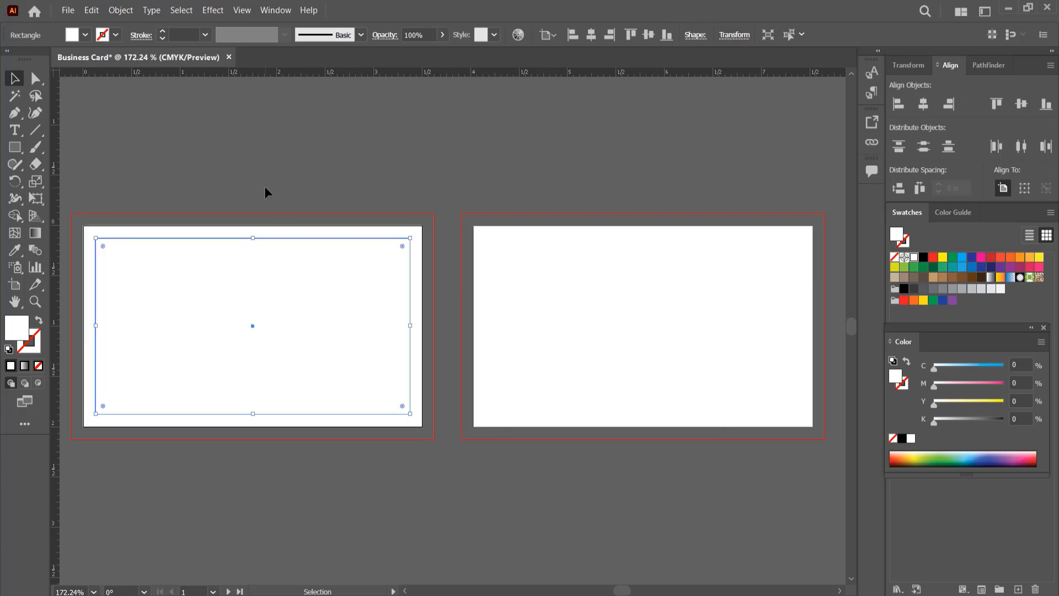
- Give the inset rectangle no fill and a black 0.25 pt stroke
left_click(39, 320)
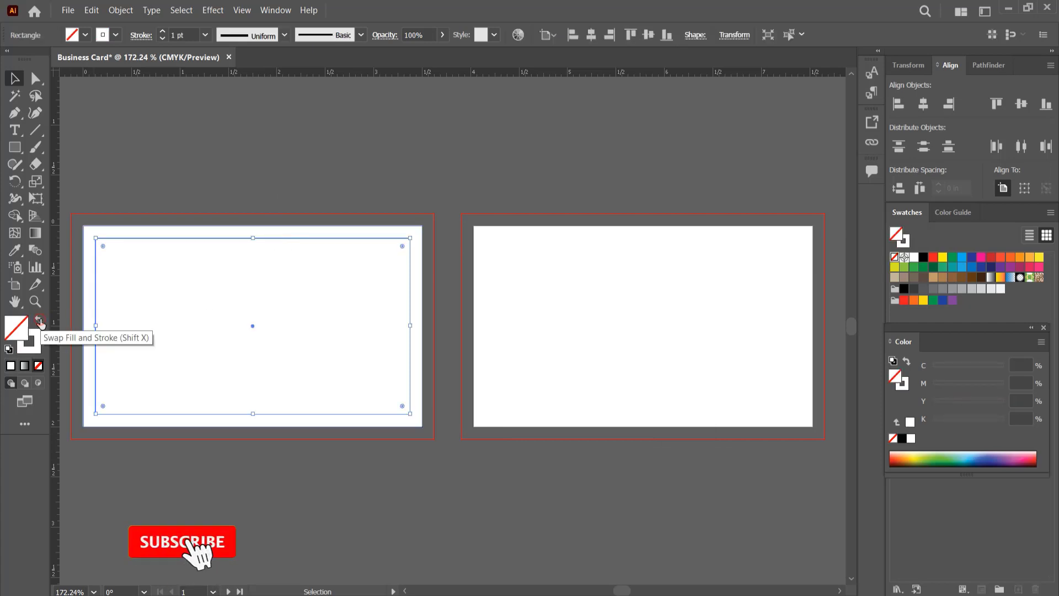
left_click(28, 342)
left_click(924, 258)
left_click(205, 35)
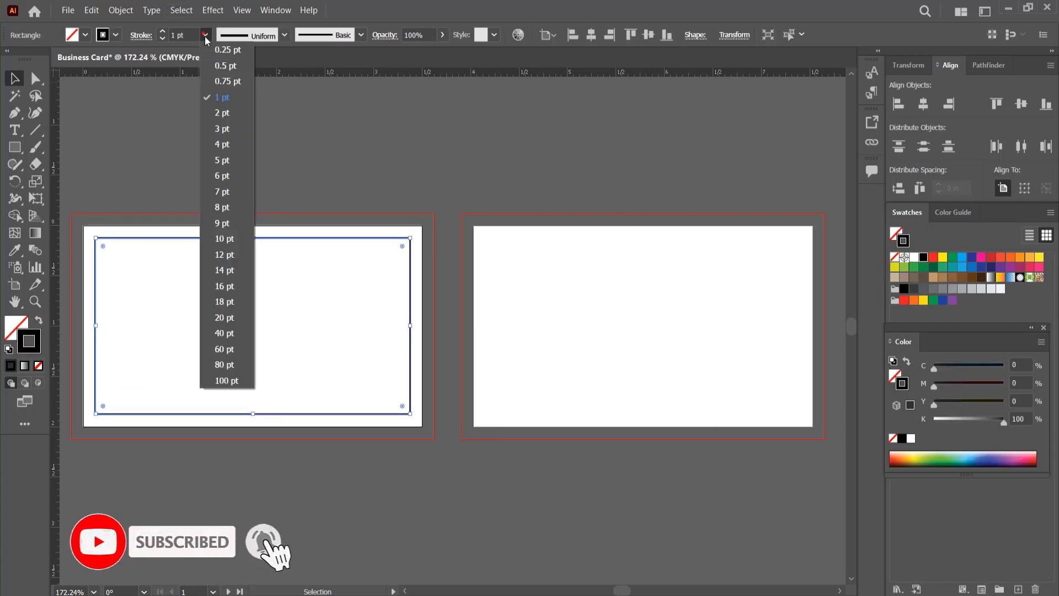
left_click(228, 50)
- Duplicate the card rectangle and its inset outline onto the second artboard and fit the copy to it
mouse_move(237, 133)
left_mouse_down()
mouse_move(263, 152)
mouse_move(290, 288)
mouse_move(641, 297)
left_mouse_up()
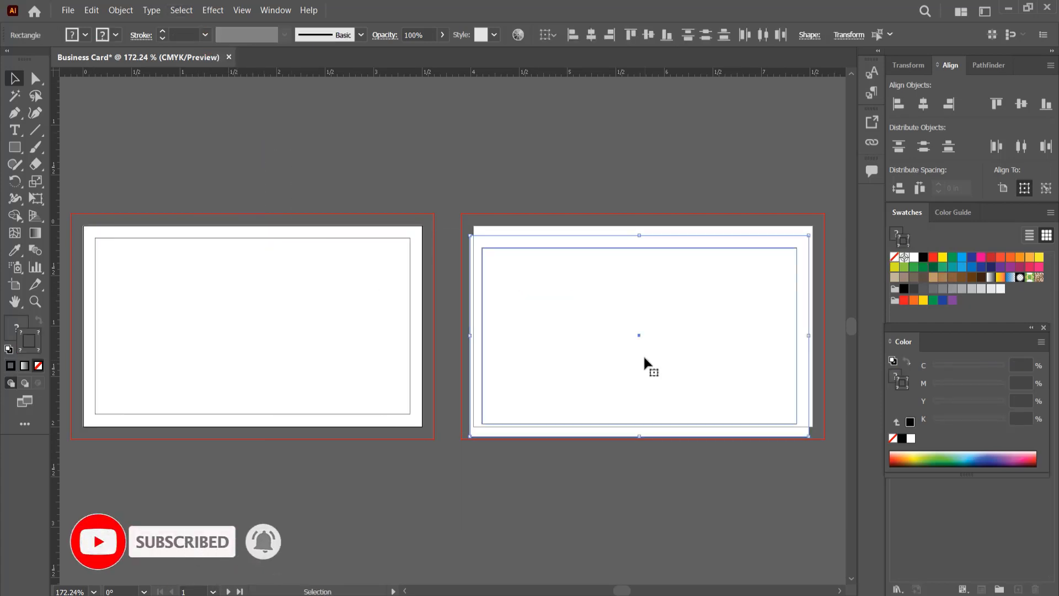
left_click_drag(643, 357, 643, 325)
left_click(597, 207)
left_click(643, 230)
left_click(631, 193)
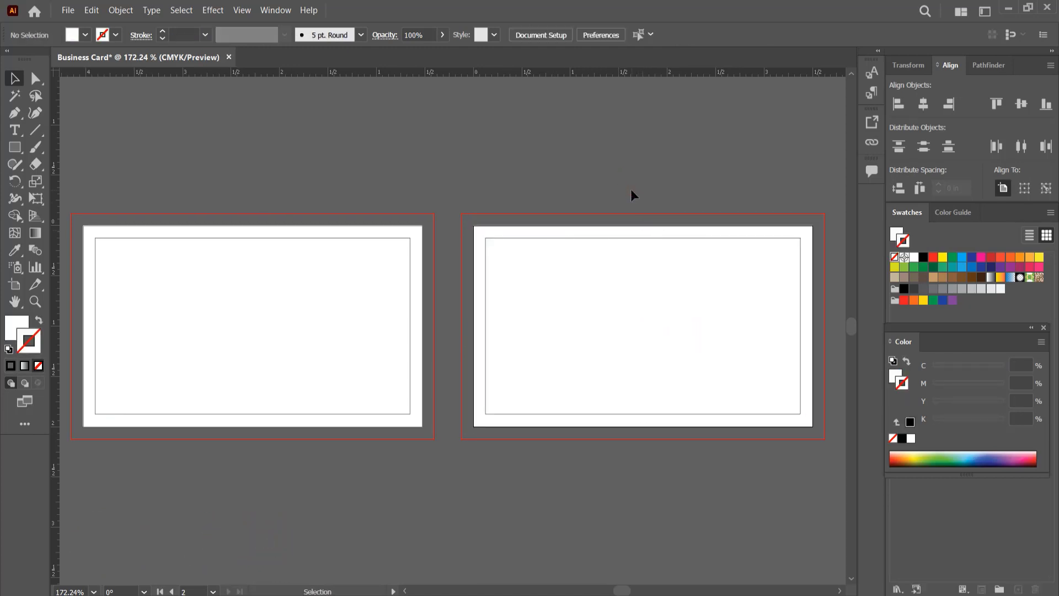
- Place guides along all edges of the inset outlines on both artboards, and delete the helper rectangles
left_click_drag(365, 74, 365, 237)
left_click_drag(375, 72, 367, 414)
left_click_drag(56, 357, 95, 361)
left_click_drag(55, 326, 801, 329)
left_click_drag(361, 159, 582, 319)
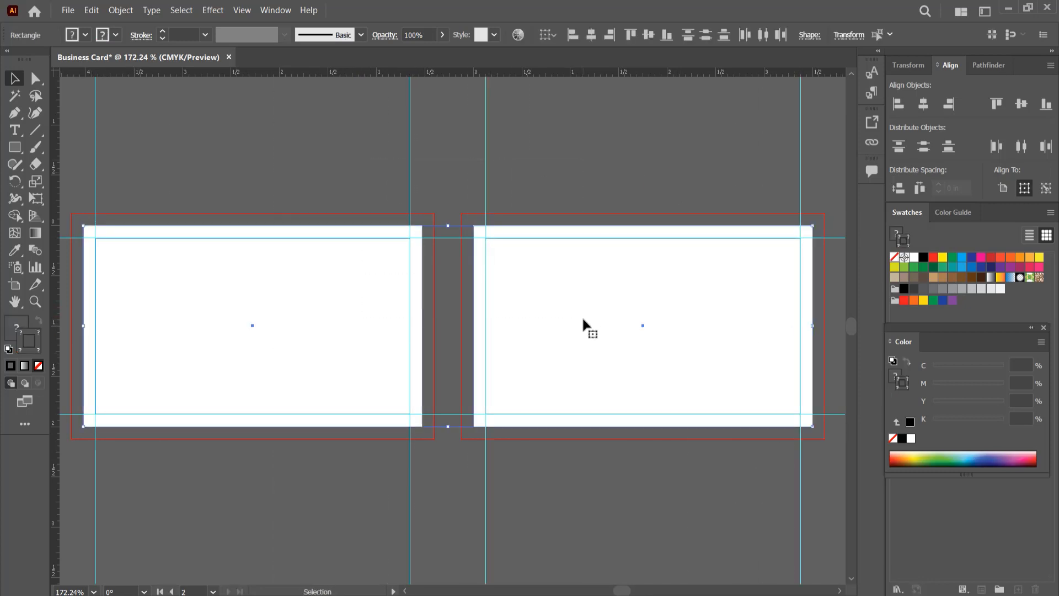
key("Delete")
- Draw a white rectangle covering the first artboard out to its bleed, and duplicate it onto the second artboard
left_click(14, 148)
left_click_drag(72, 214, 435, 440)
key("v")
left_click_drag(221, 291, 595, 326)
left_click(607, 163)
- Fill the second card's background with red f73434 and lock the white background of the first card
left_click(601, 255)
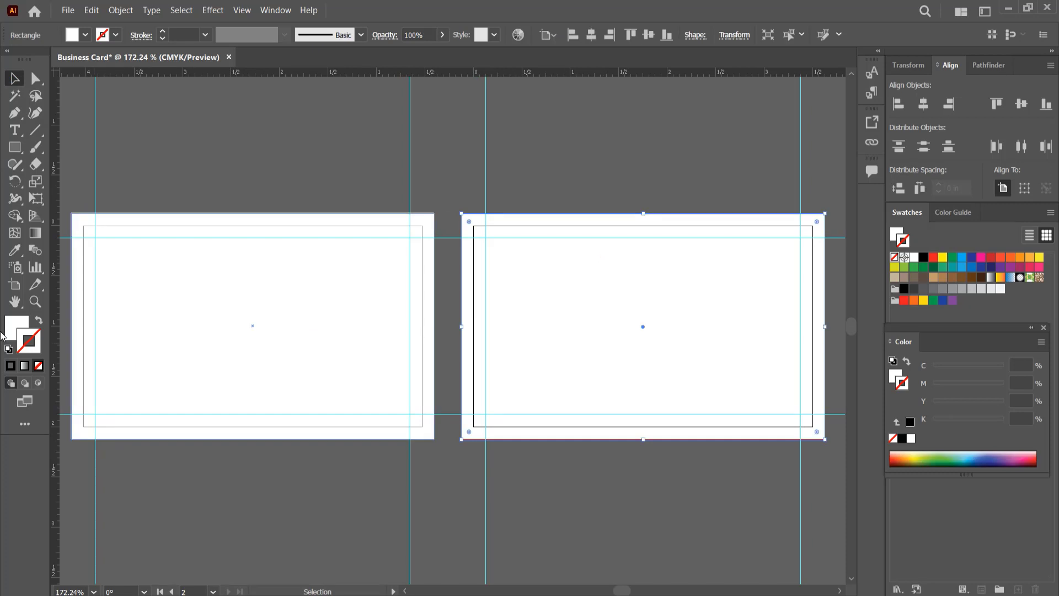
double_click(4, 333)
type("f73434")
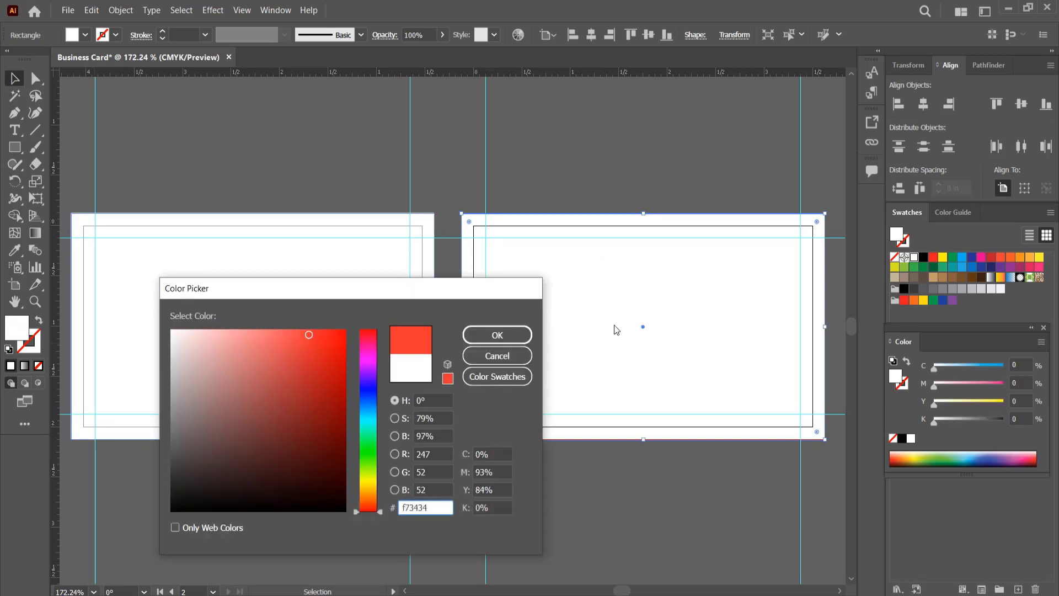
key("Return")
left_click(585, 194)
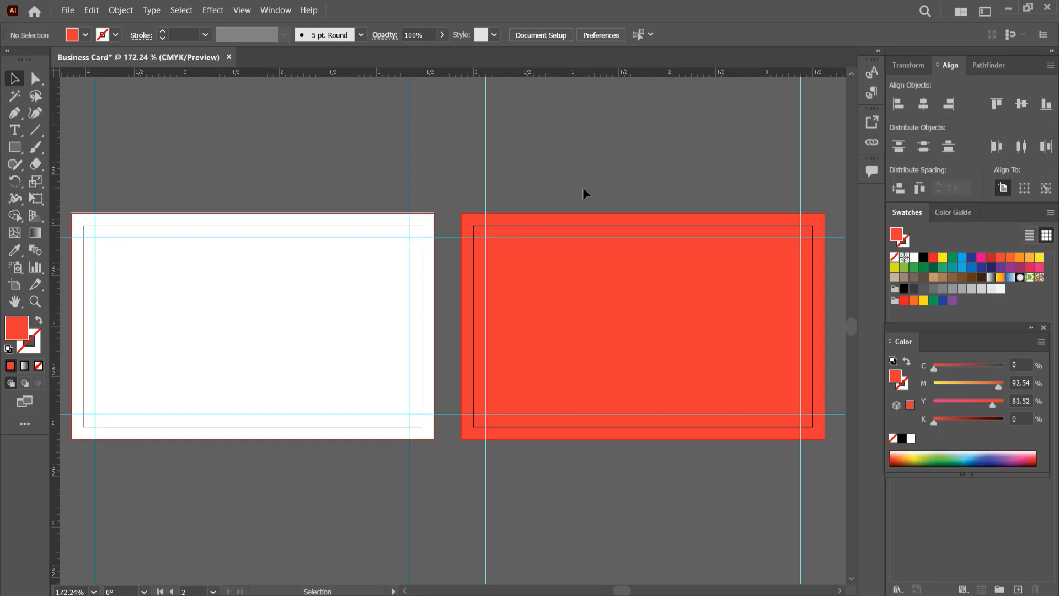
left_click(299, 268)
key("ctrl+2")
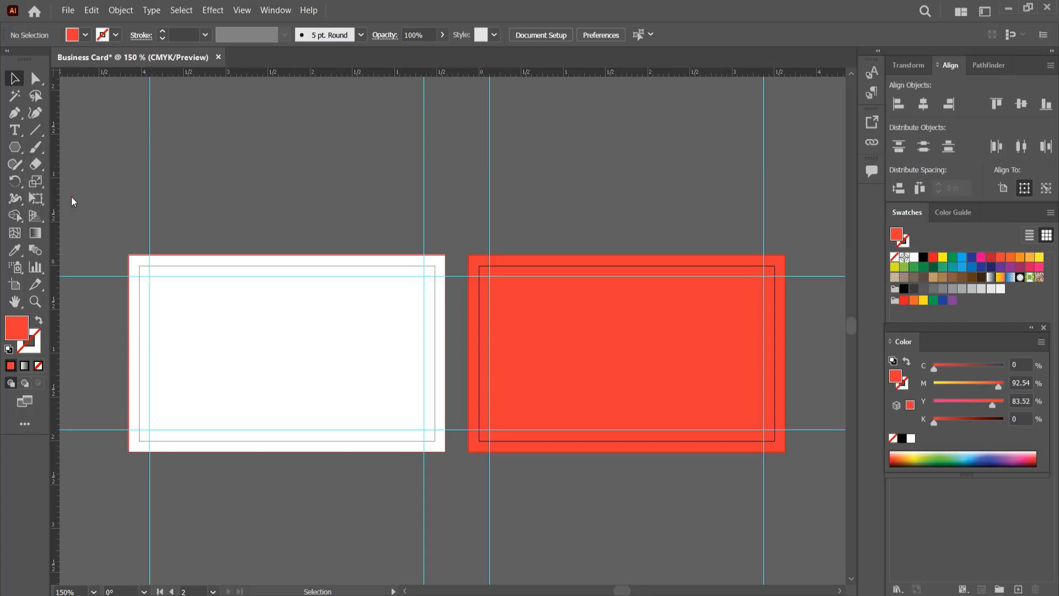
- Create a red three-sided polygon above the white card and round its corners to about 0.05 in
left_click(247, 208)
key("Return")
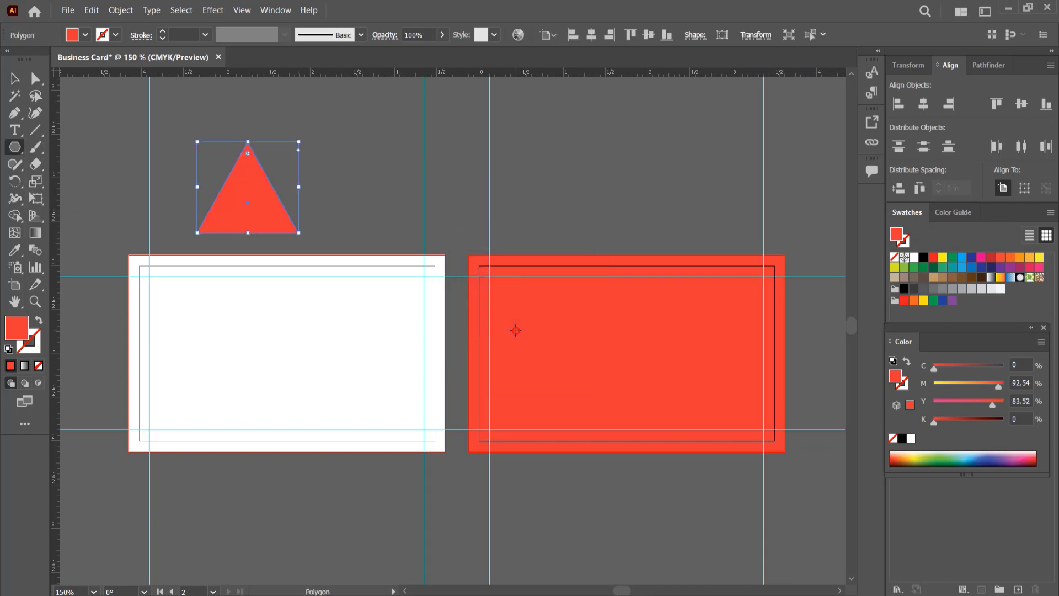
key("a")
left_click_drag(248, 154, 250, 157)
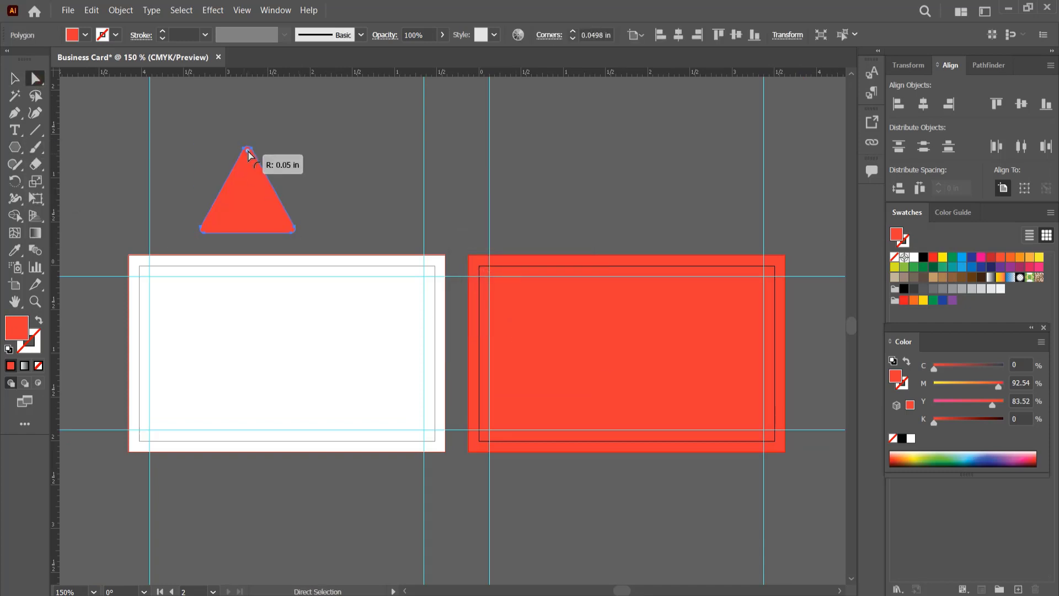
- Scale the rounded triangle down onto the white card and fit an inverted copy closely beside its slanted edge
left_click(16, 80)
left_click_drag(298, 232, 175, 287)
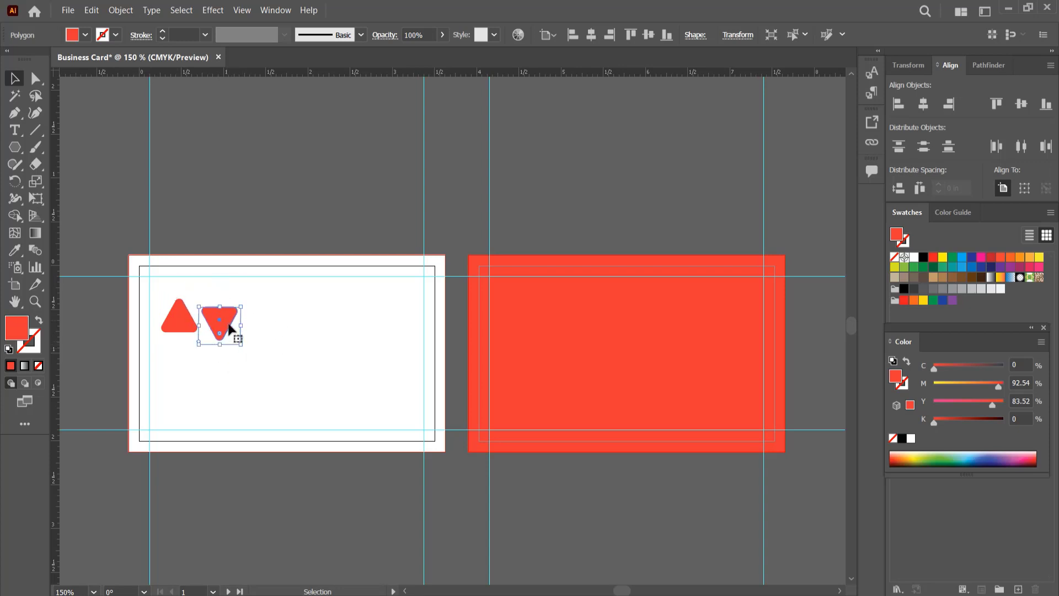
left_click_drag(222, 325, 207, 311)
key("ctrl+equal")
key("ctrl+equal")
key("ctrl+equal")
key("ctrl+equal")
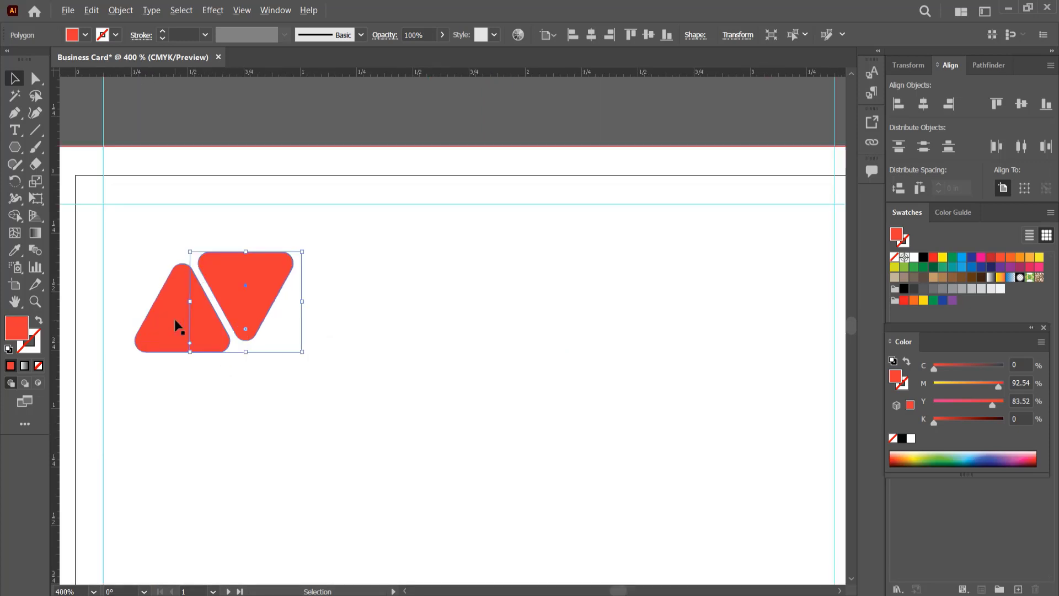
mouse_move(277, 268)
left_mouse_down()
mouse_move(280, 279)
mouse_move(274, 268)
left_mouse_up()
left_click(398, 327)
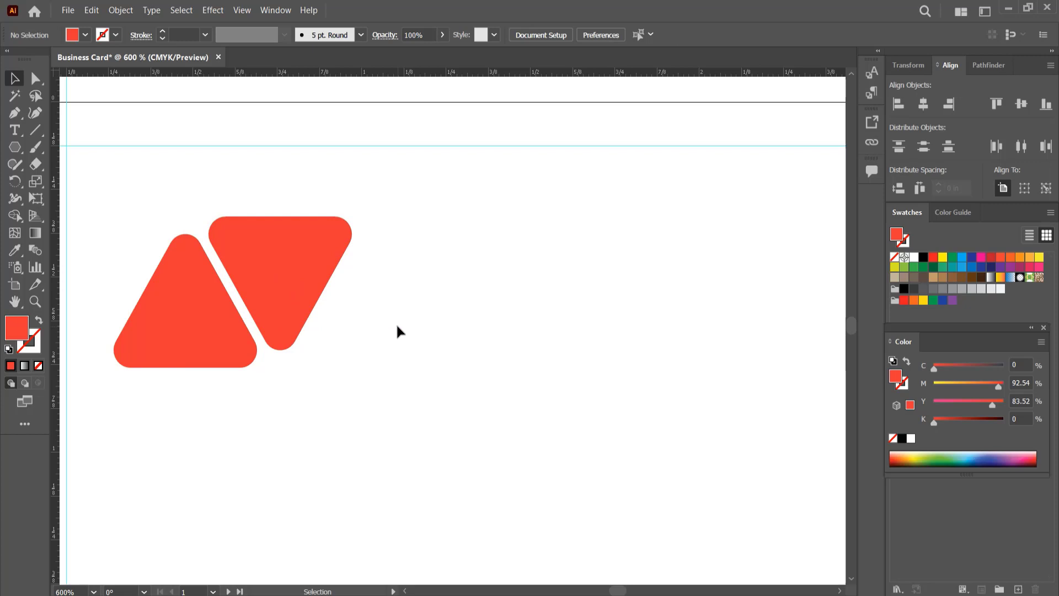
- Fill the inverted triangle with dark navy, about C 100, M 89, Y 41, K 53
left_click(309, 276)
double_click(16, 328)
left_click(368, 396)
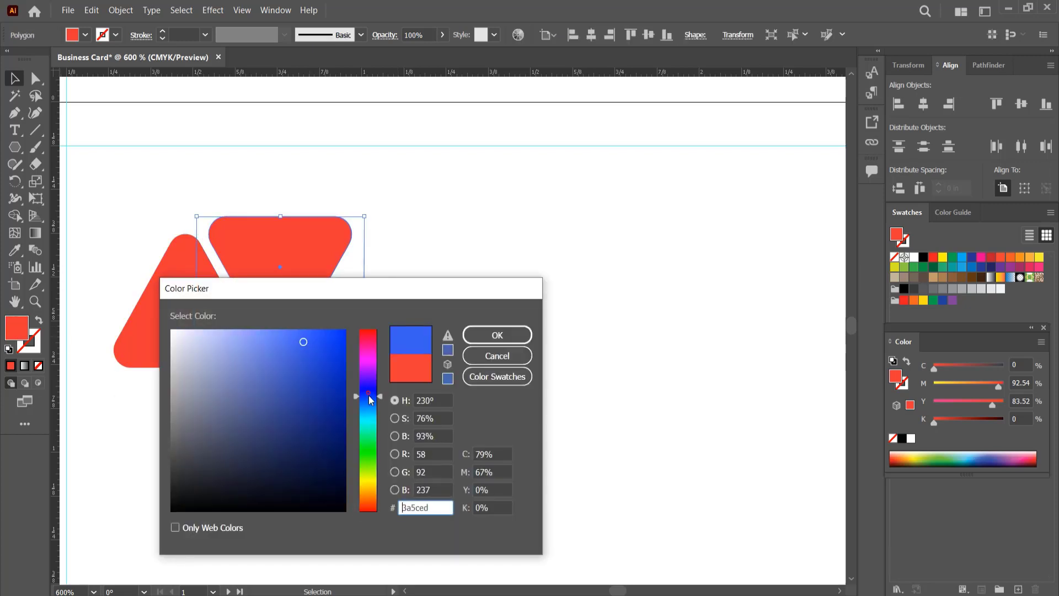
left_click_drag(369, 395, 369, 399)
left_click(331, 446)
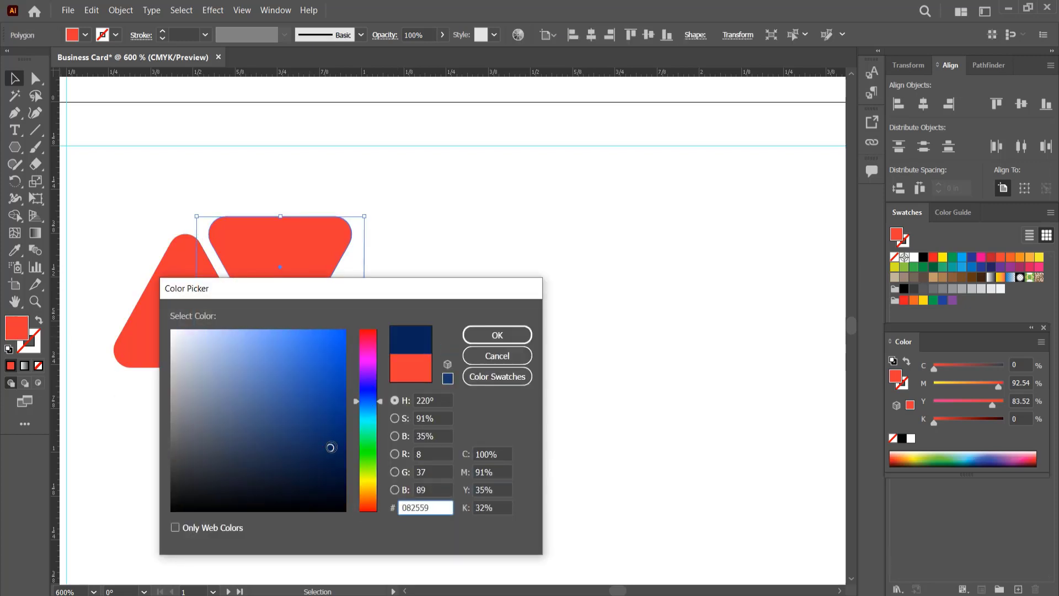
left_click_drag(331, 447, 336, 466)
left_click(498, 334)
left_click(444, 342)
- Duplicate the red and navy triangle pair below the original, undoing the copy's rotation
scroll(444, 342, "down", 2)
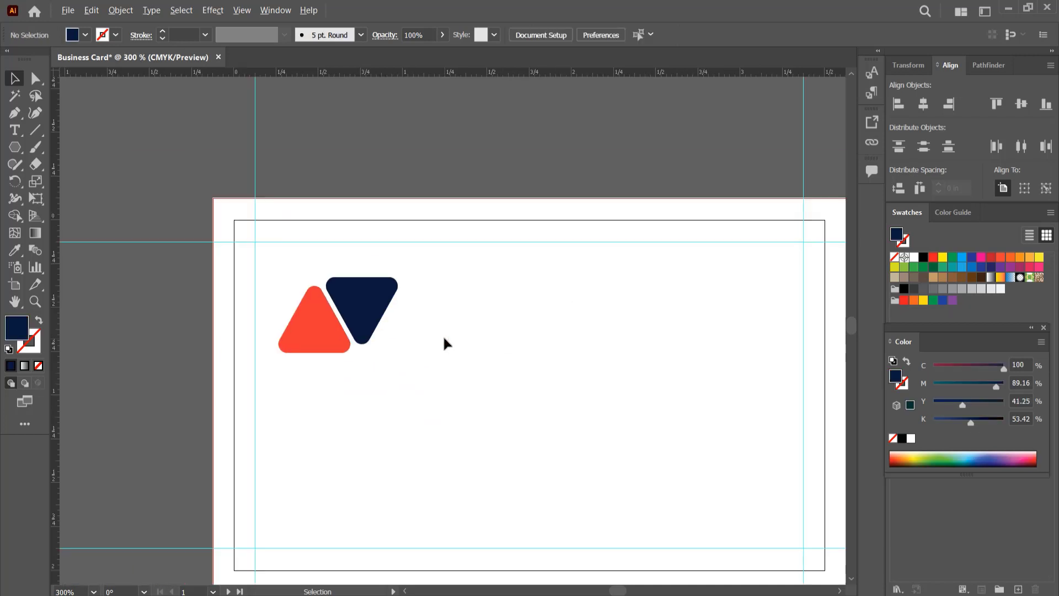
scroll(445, 342, "down", 1)
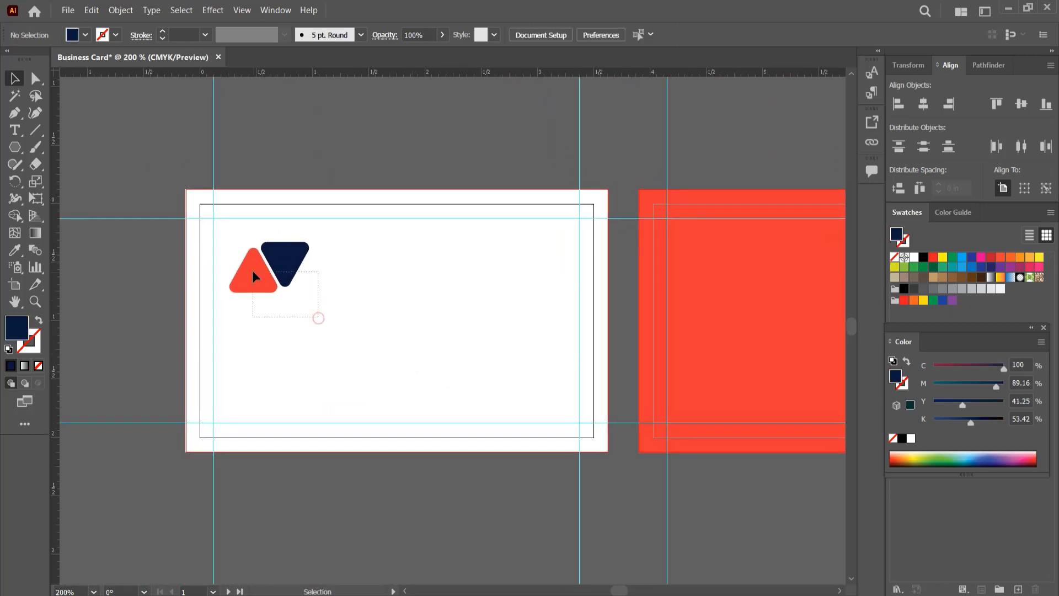
left_click_drag(253, 272, 196, 271)
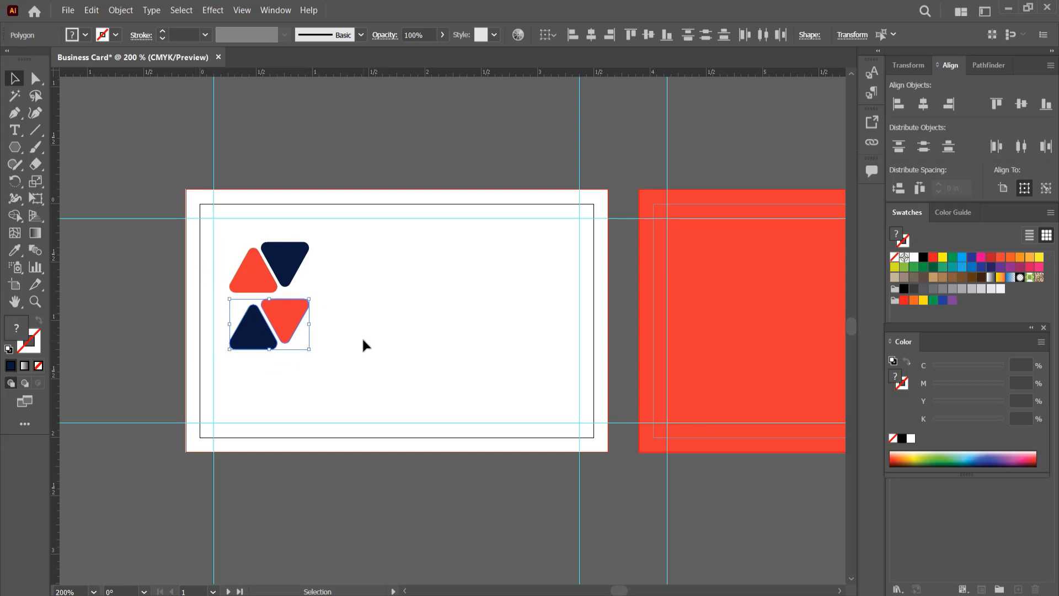
key("ctrl+z")
left_click(331, 356)
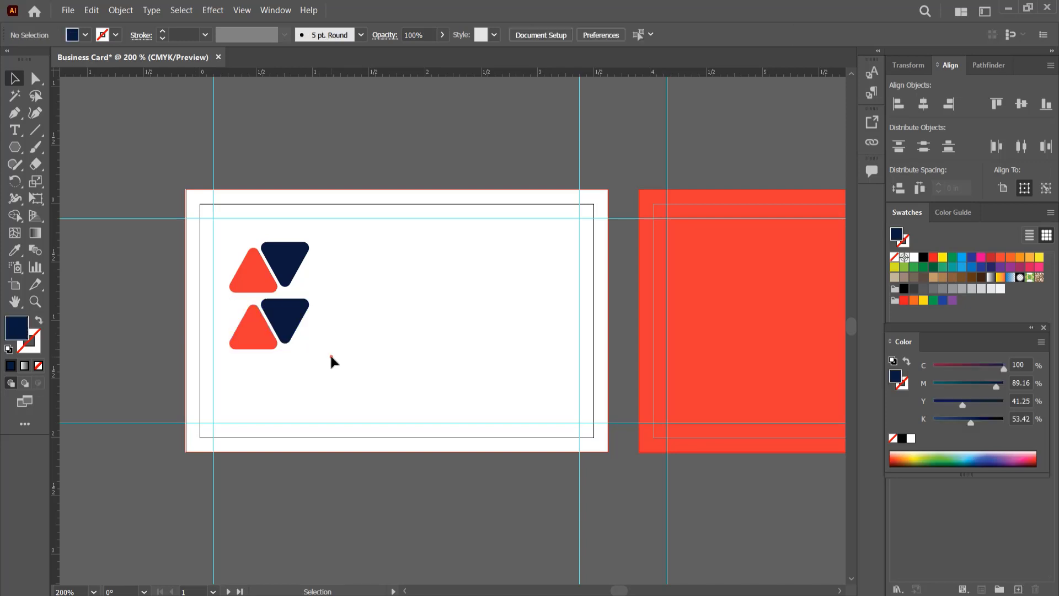
- Swap the lower pair's triangles so navy sits beneath the upper red one, and nudge the row up
mouse_move(254, 333)
left_mouse_down()
mouse_move(338, 341)
mouse_move(244, 316)
mouse_move(249, 327)
left_mouse_up()
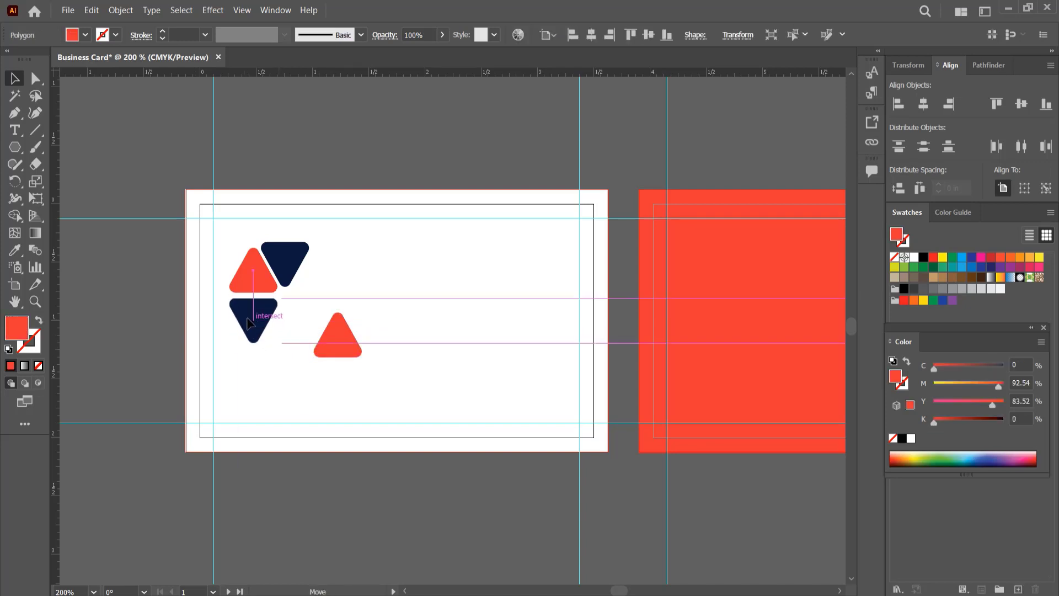
left_click_drag(338, 348, 285, 333)
left_click_drag(324, 379, 256, 327)
key("Up")
key("Up")
left_click(336, 356)
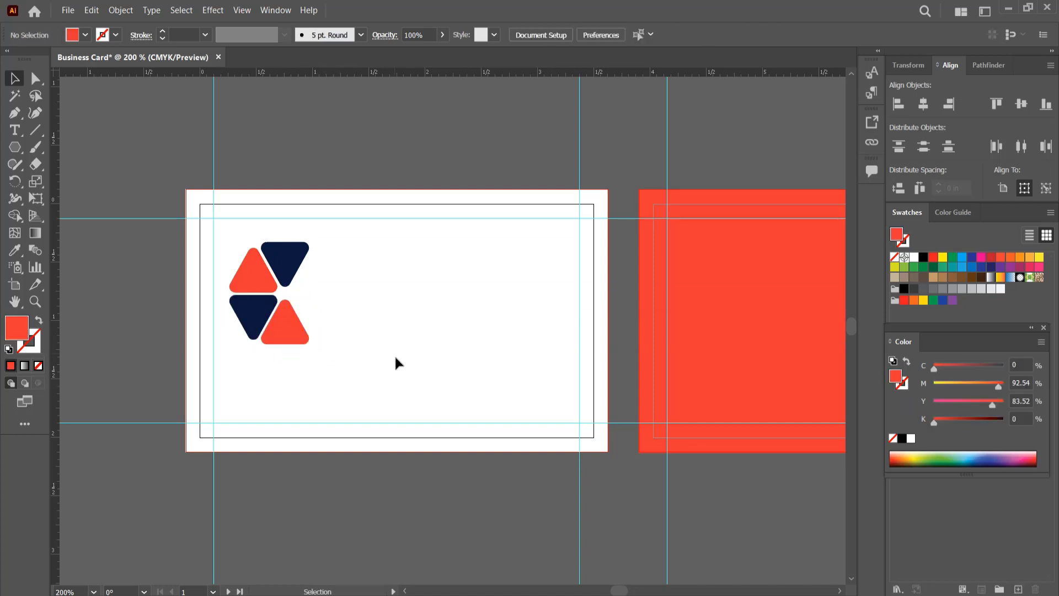
- Add a third row with a red upright triangle beneath the navy one and an inverted navy triangle beside it
mouse_move(345, 364)
left_mouse_down()
mouse_move(267, 323)
mouse_move(296, 387)
mouse_move(363, 365)
left_mouse_up()
left_click(335, 397)
left_click_drag(294, 385, 259, 373)
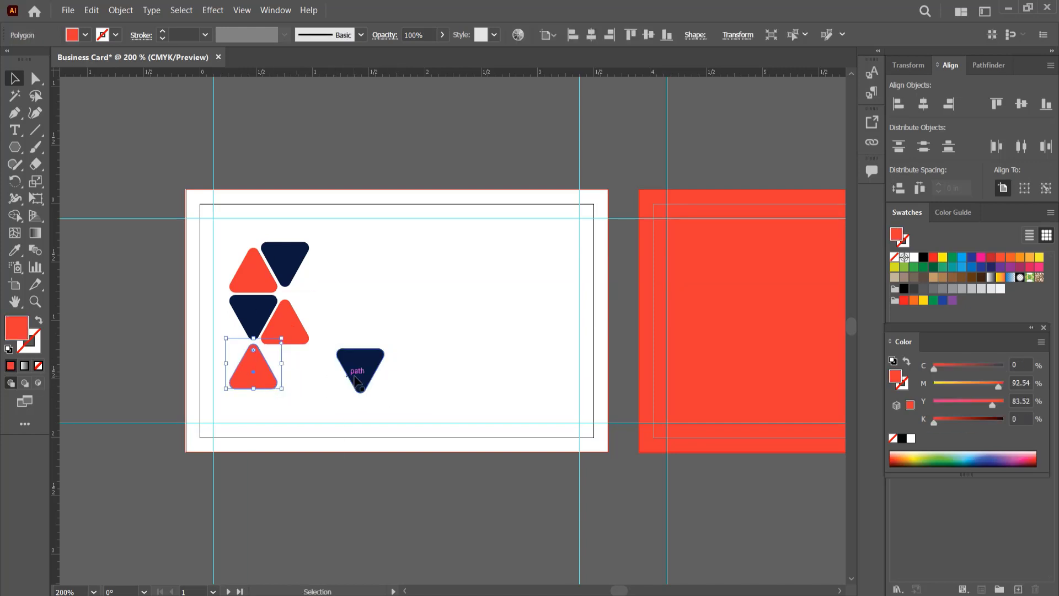
left_click_drag(359, 371, 256, 372)
- Nudge the third row of triangles down to leave a gap below the second row
left_click_drag(319, 372, 243, 377)
left_click(252, 372)
left_click(258, 374)
key("Up")
key("Up")
key("Down")
key("Down")
- Nudge the middle row of triangles down to even out the spacing between the three rows
key("Down")
key("Down")
key("Down")
left_click_drag(357, 332, 262, 316)
key("Down")
key("Down")
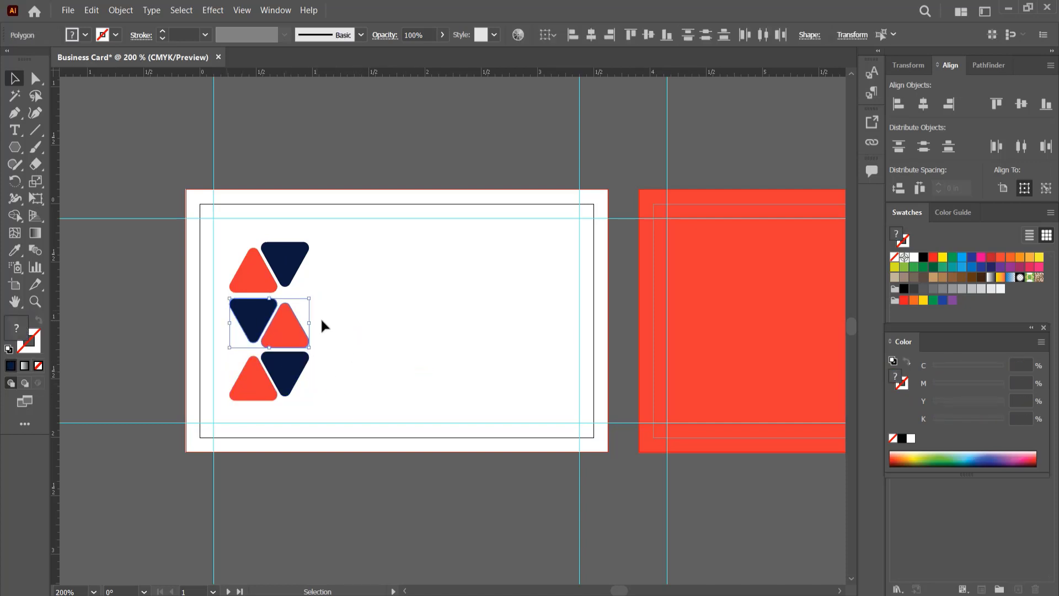
left_click(427, 321)
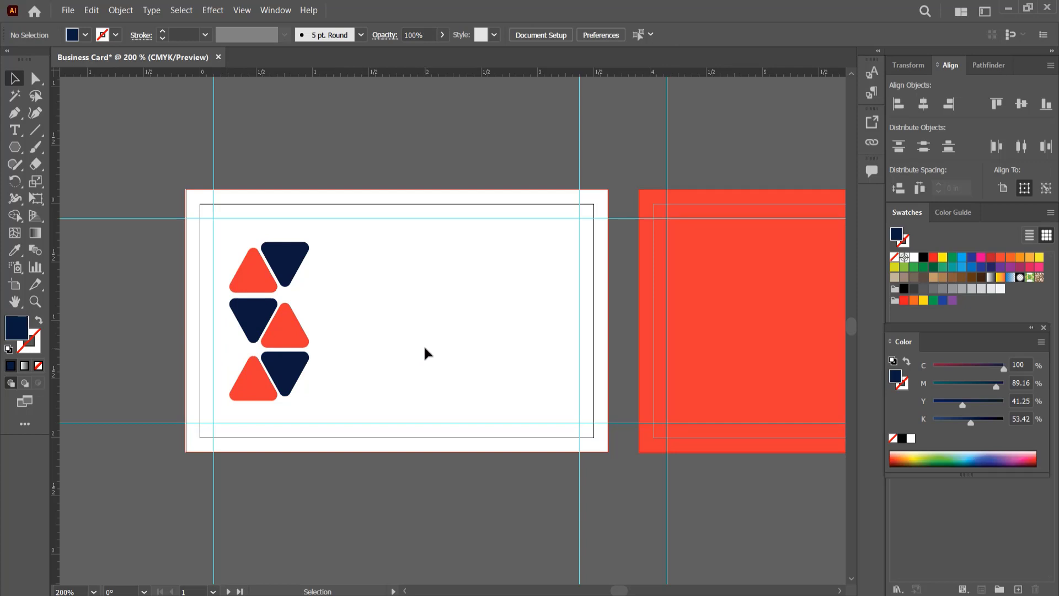
left_click_drag(456, 364, 360, 357)
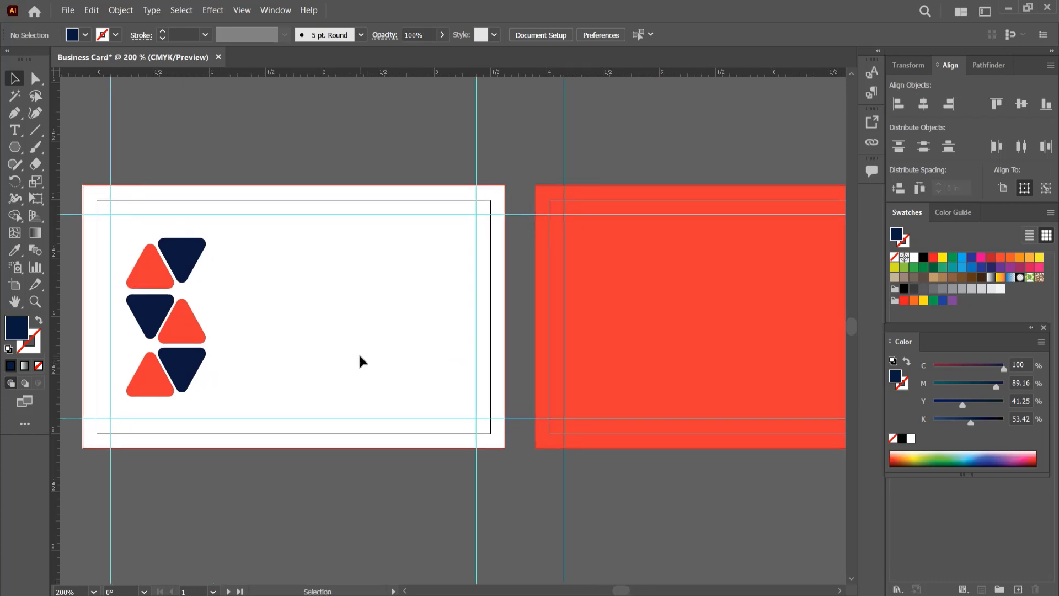
left_click_drag(148, 373, 182, 368)
left_click(243, 383)
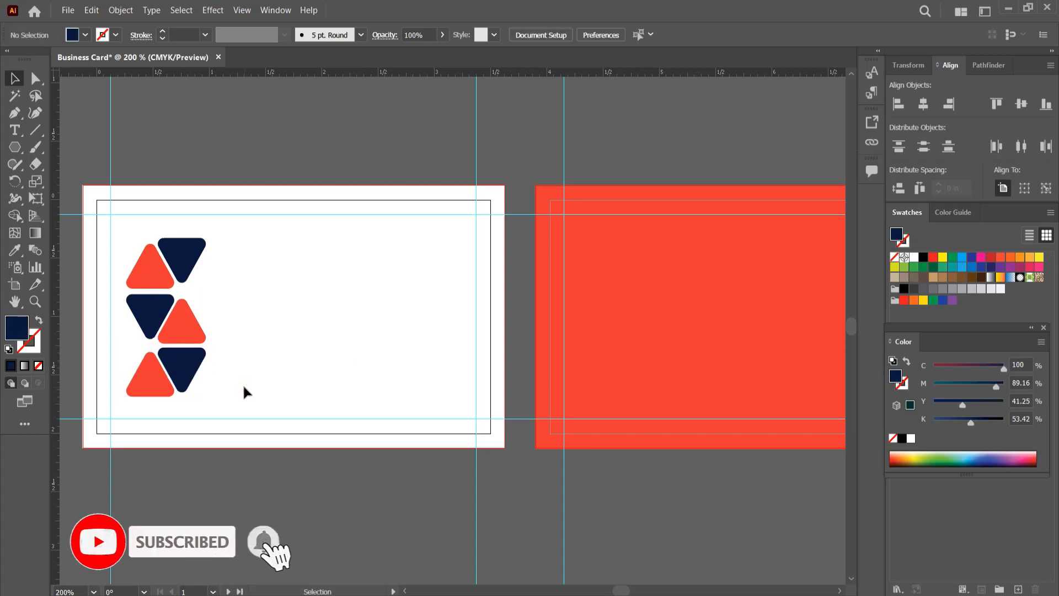
left_click(193, 330)
left_click(249, 313)
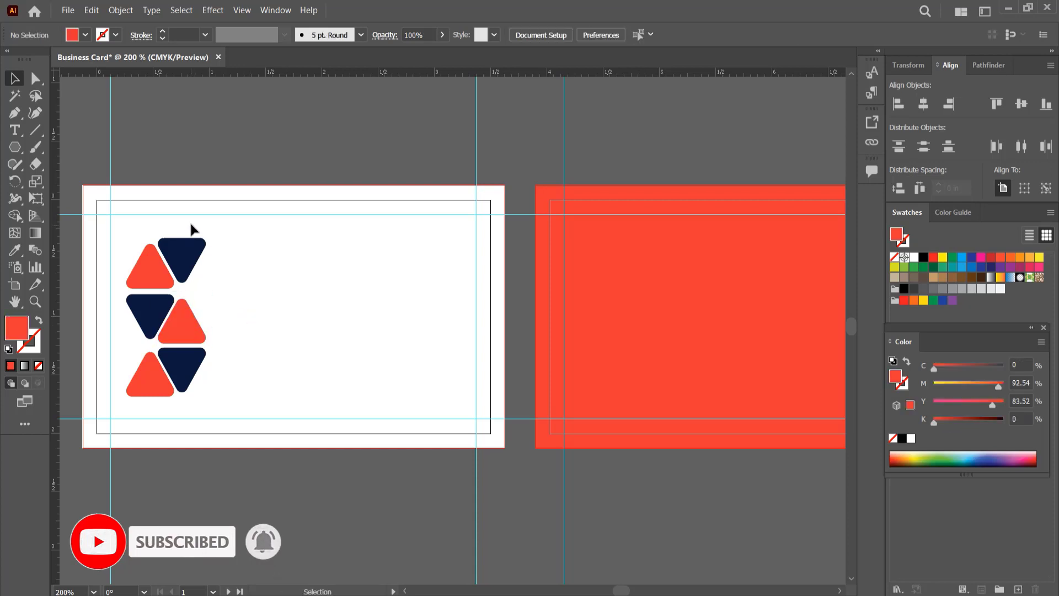
- Align the triangles in each of the two columns on their horizontal centers
left_click_drag(191, 224, 190, 377)
left_click(592, 35)
left_click_drag(126, 238, 141, 390)
left_click(592, 35)
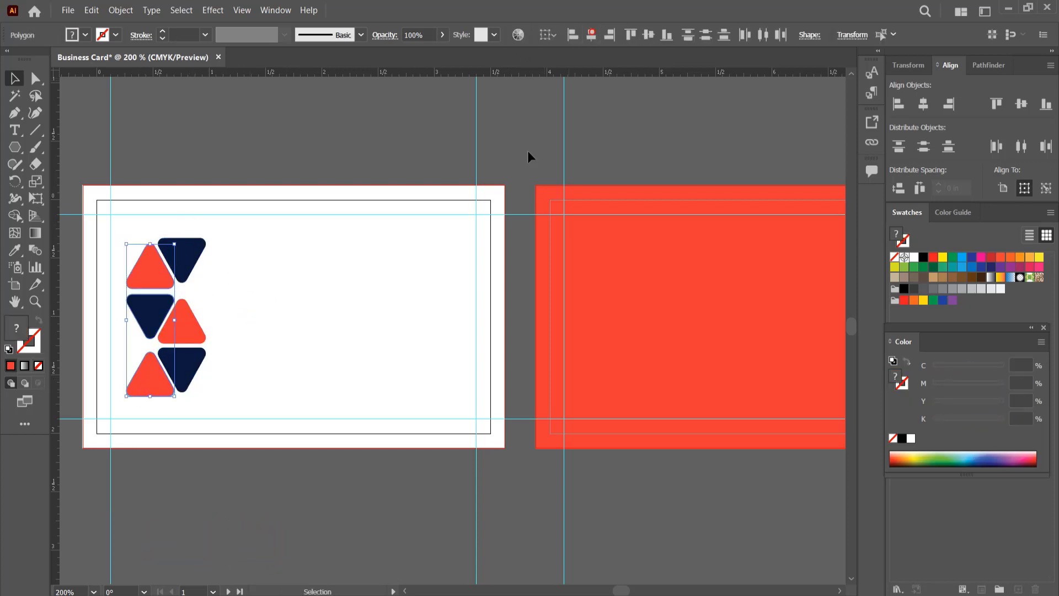
left_click(528, 157)
- Shift the third row of triangles down by one nudge
left_click_drag(206, 380, 154, 376)
key("Down")
left_click(390, 385)
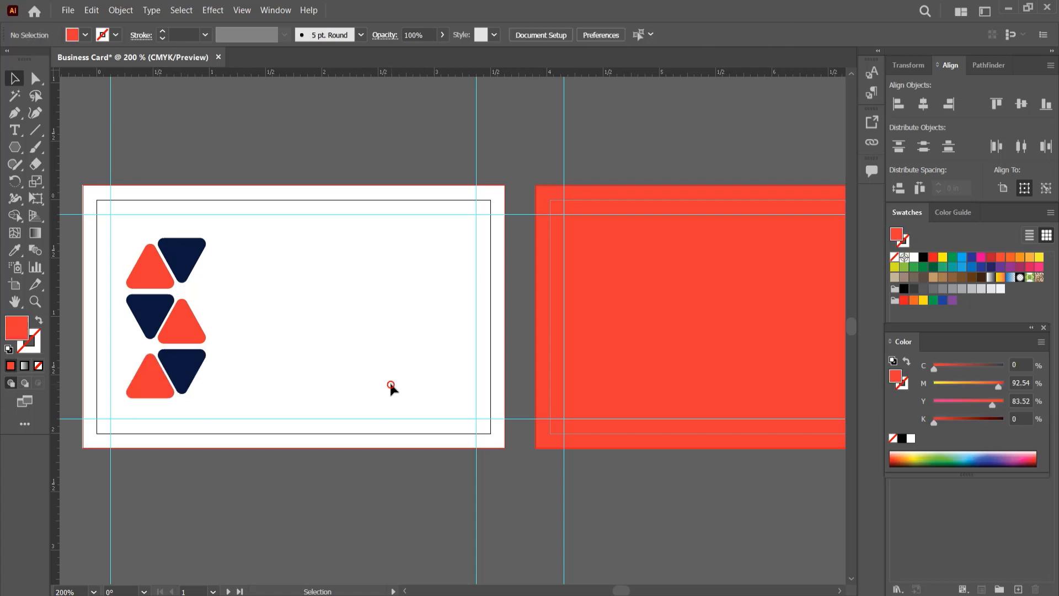
- Add the cardholder's full name as 12 pt Myriad Pro text in the white card's upper-right area
left_click(15, 130)
left_click(280, 267)
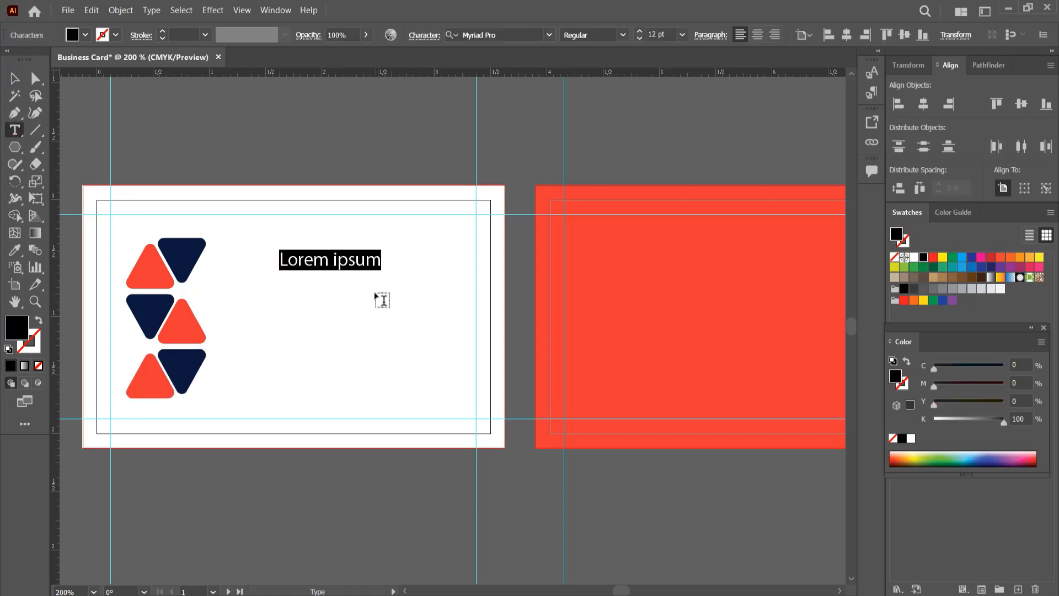
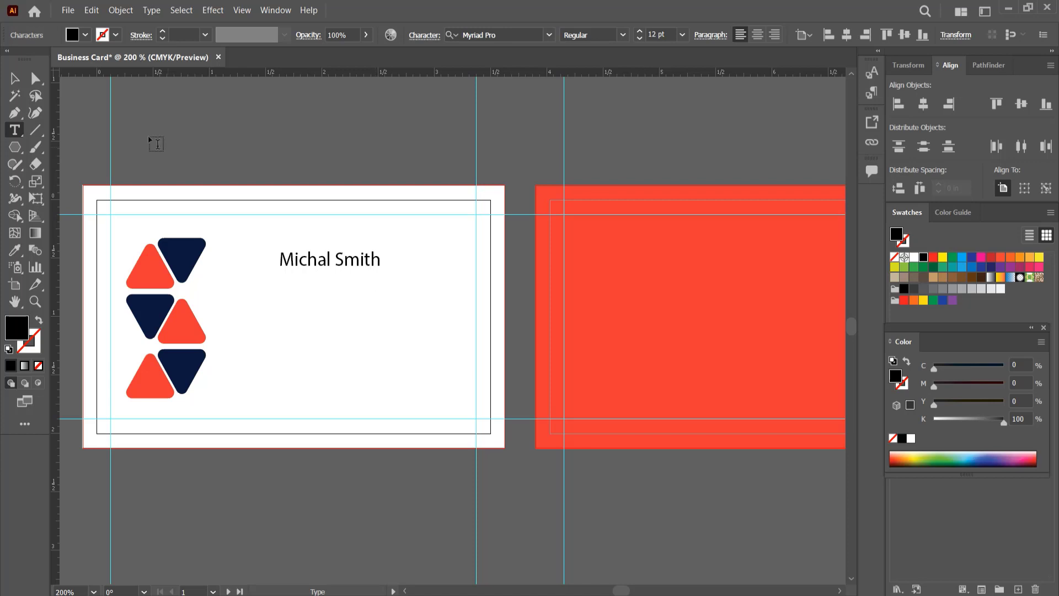
key("Escape")
left_click_drag(367, 273, 437, 251)
left_click(407, 298)
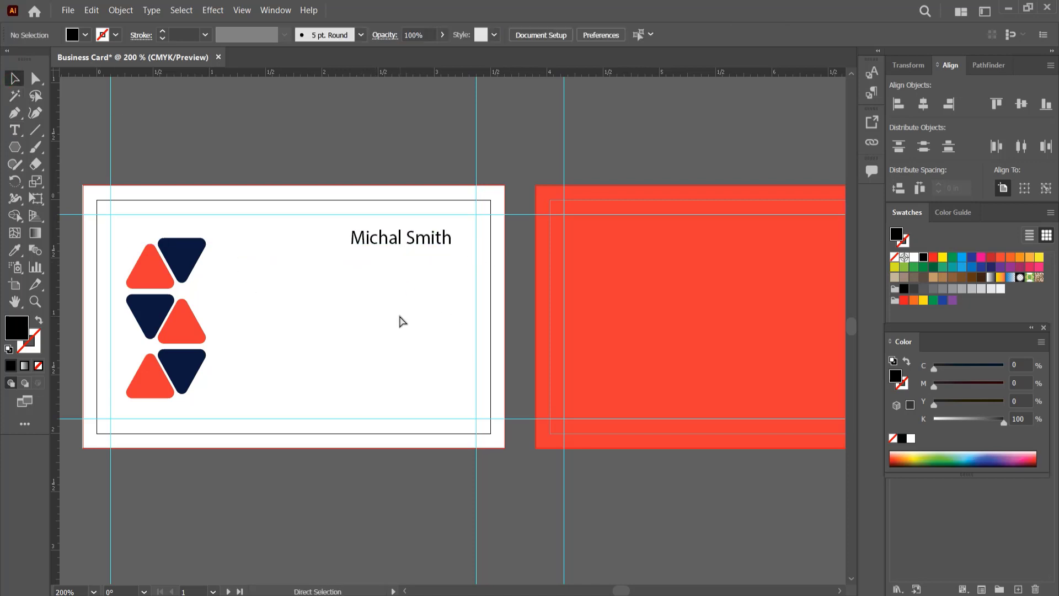
- Set the cardholder's name on the white card in Montserrat Bold
key("ctrl+t")
left_click(828, 119)
left_click(748, 215)
left_click(442, 232)
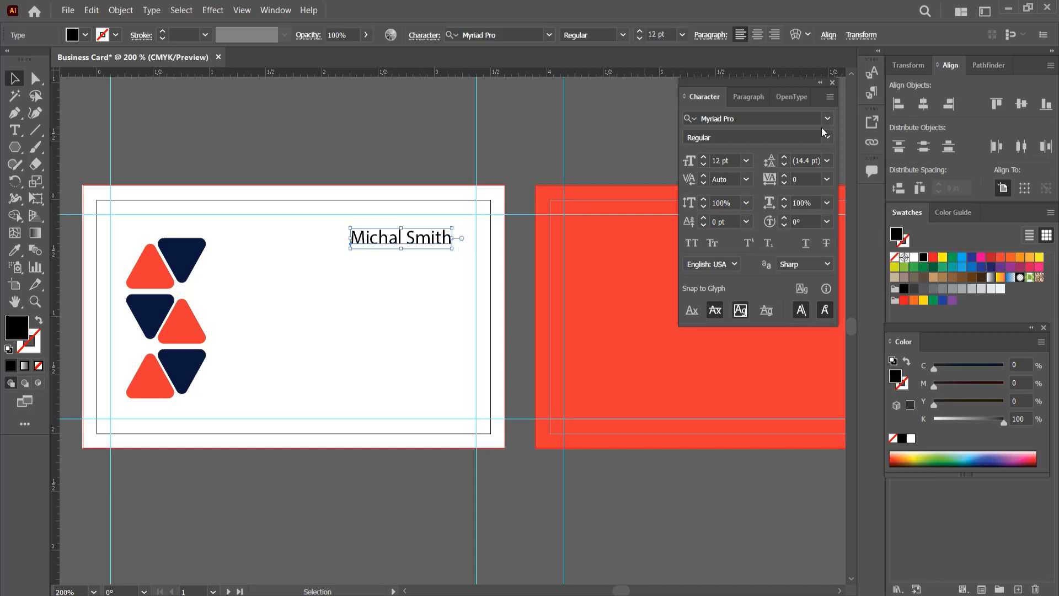
left_click(828, 118)
left_click(763, 209)
left_click(828, 137)
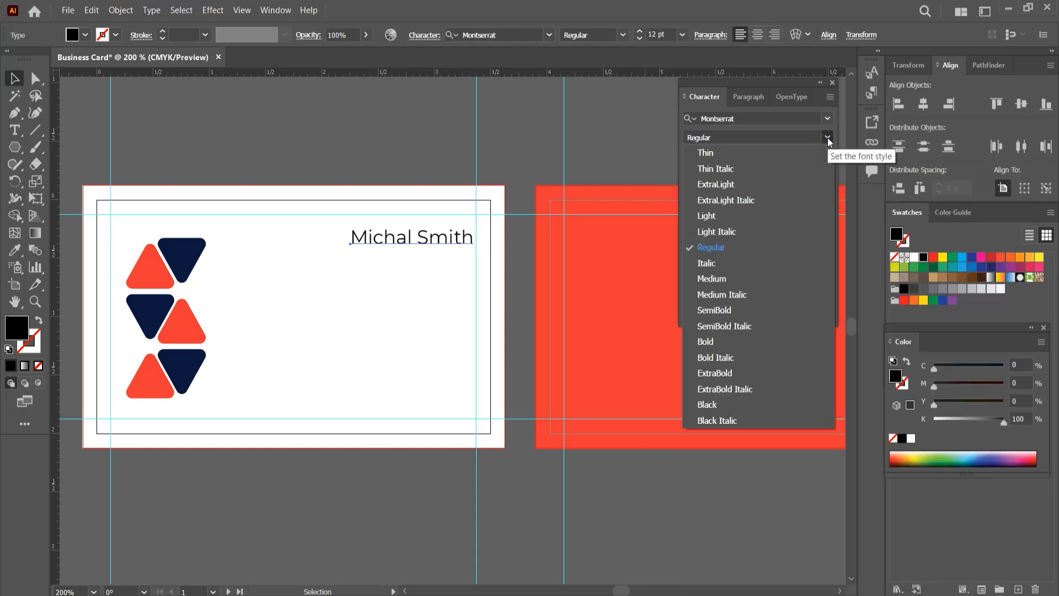
left_click(720, 340)
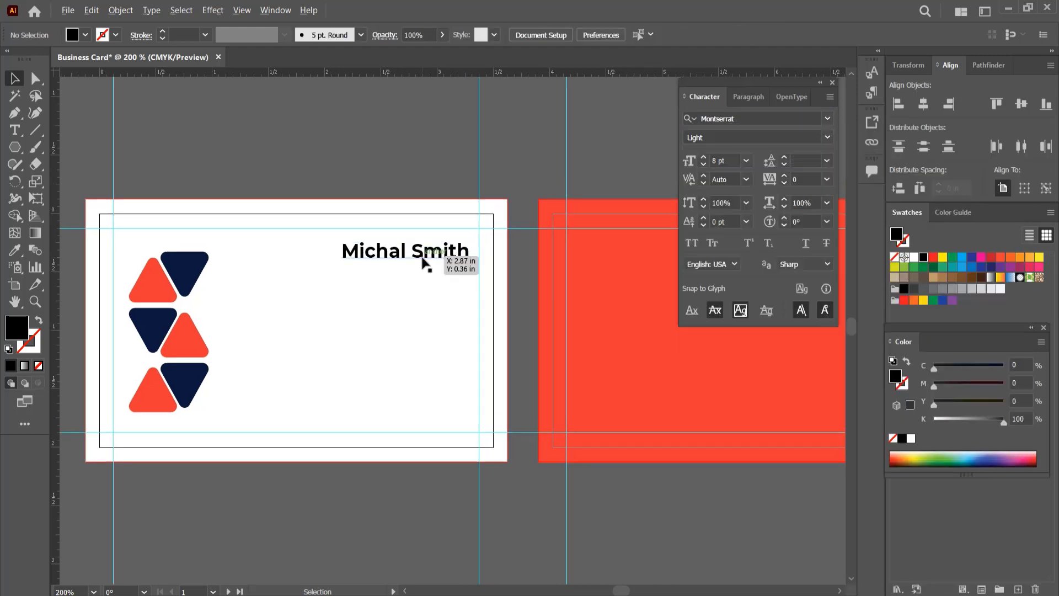
- Duplicate the name text just below itself and replace the copy's wording with "Designer"
left_click_drag(425, 265, 428, 286)
double_click(419, 275)
key("ctrl+a")
type("Designer")
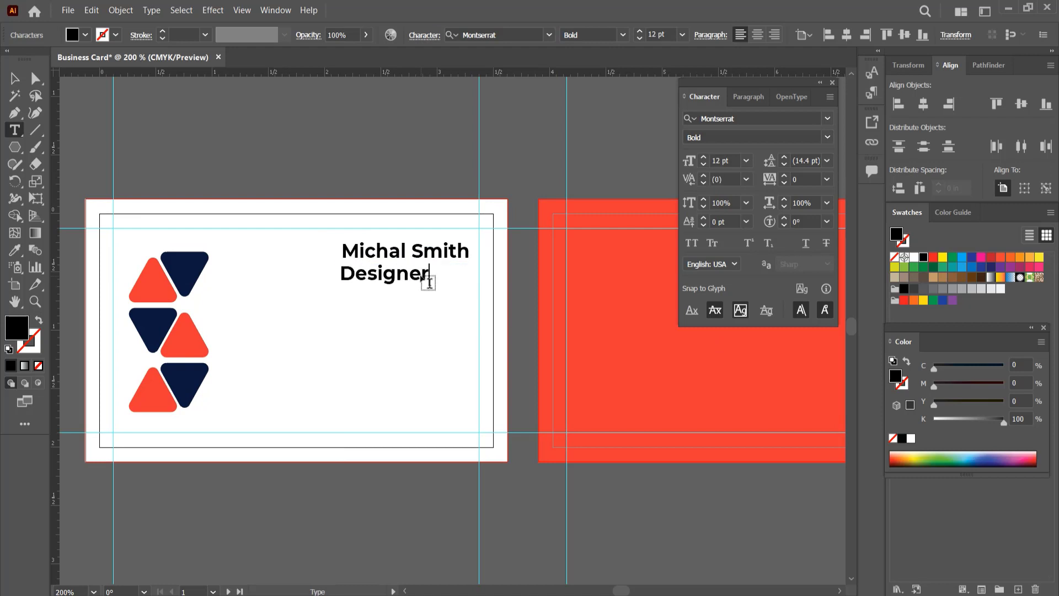
left_click(6, 79)
- Style the "Designer" text as 8 pt Thin and place it flush with the name's right end, directly beneath it
left_click(827, 138)
left_click(744, 156)
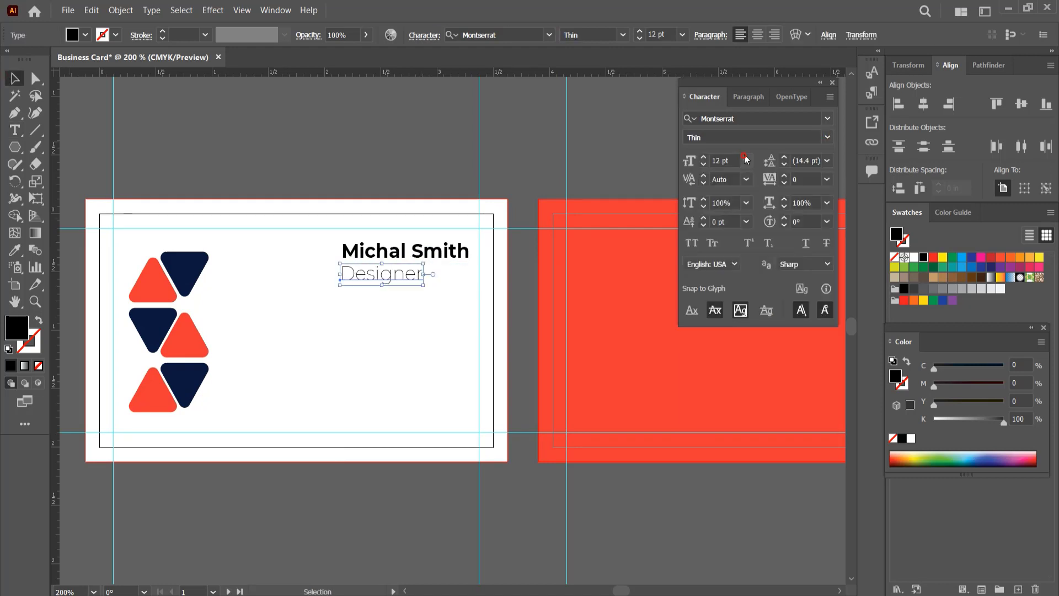
left_click(745, 161)
left_click(762, 226)
left_click_drag(385, 277, 458, 264)
left_click(395, 317)
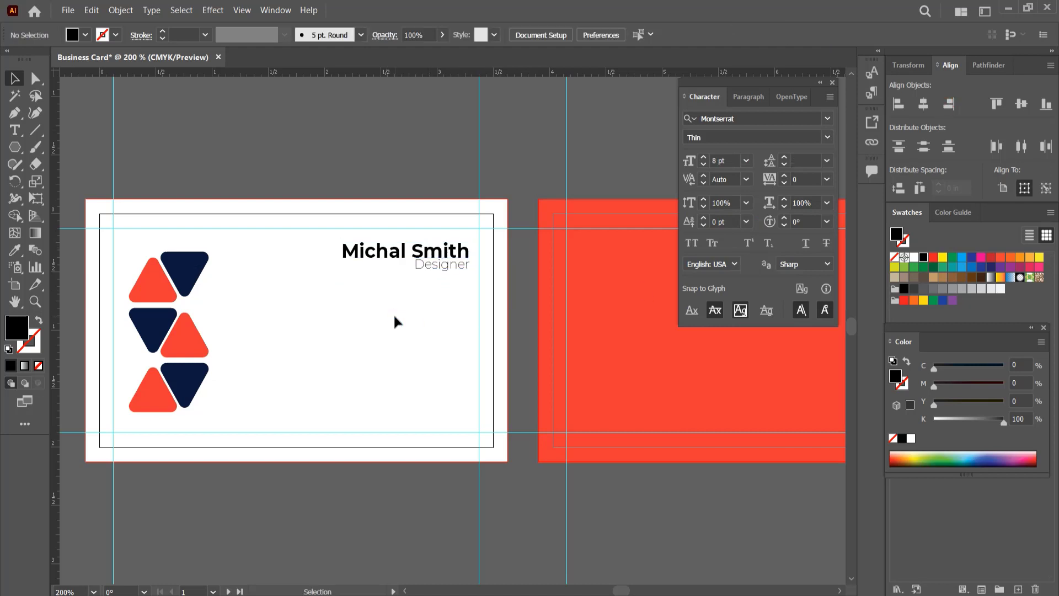
- Change only the surname in the name text to the Montserrat Regular style
left_click(15, 130)
double_click(440, 251)
left_click(827, 137)
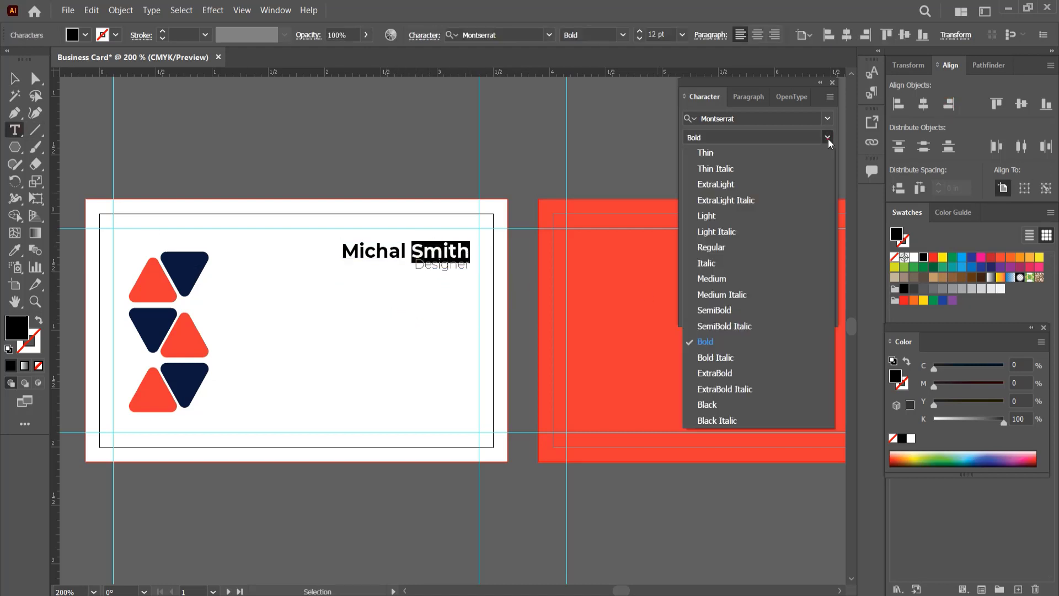
left_click(746, 247)
key("Escape")
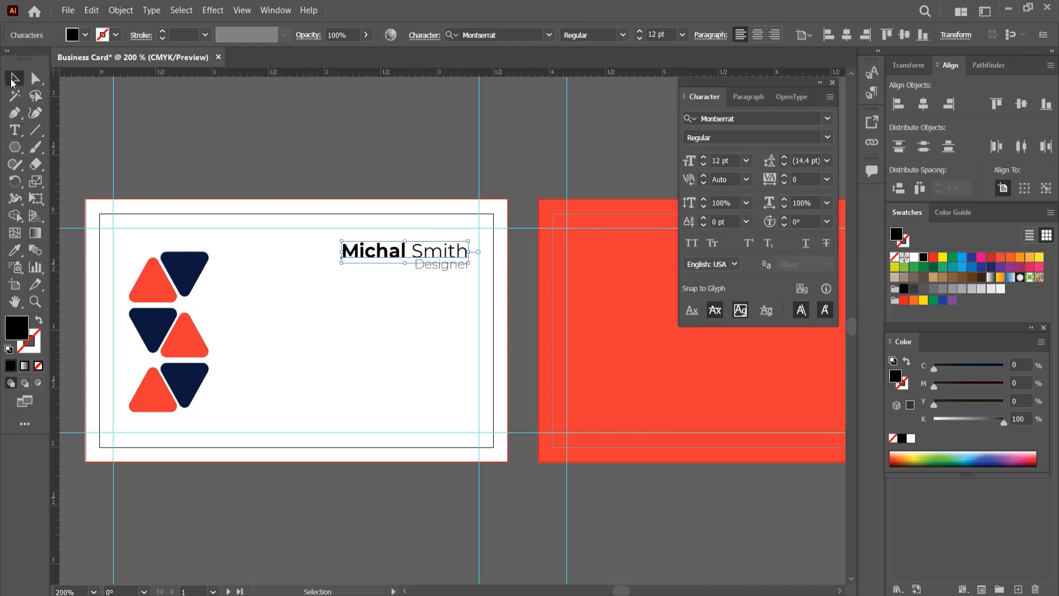
left_click(297, 104)
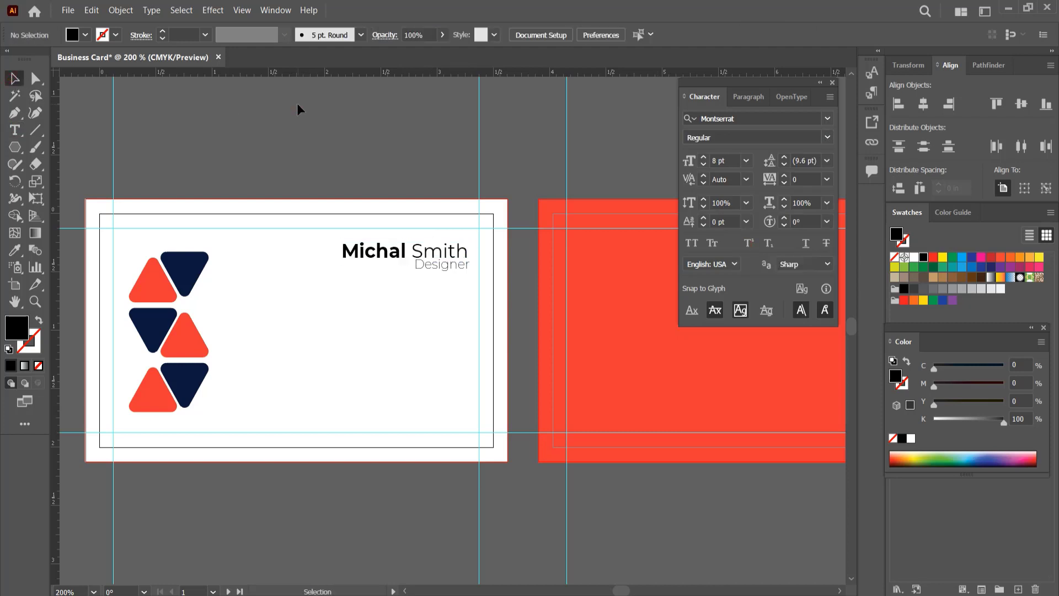
- Draw a small black circle with the Ellipse tool and duplicate it into a vertical column of four below "Designer"
right_click(18, 149)
left_click(76, 181)
mouse_move(430, 316)
left_mouse_down()
mouse_move(468, 298)
mouse_move(484, 327)
mouse_move(482, 439)
left_mouse_up()
key("ctrl+equal")
key("ctrl+equal")
left_click(15, 77)
left_click_drag(480, 439, 480, 516)
key("ctrl+minus")
- Distribute the four circles evenly in the vertical direction by their top edges
left_click_drag(457, 289, 473, 523)
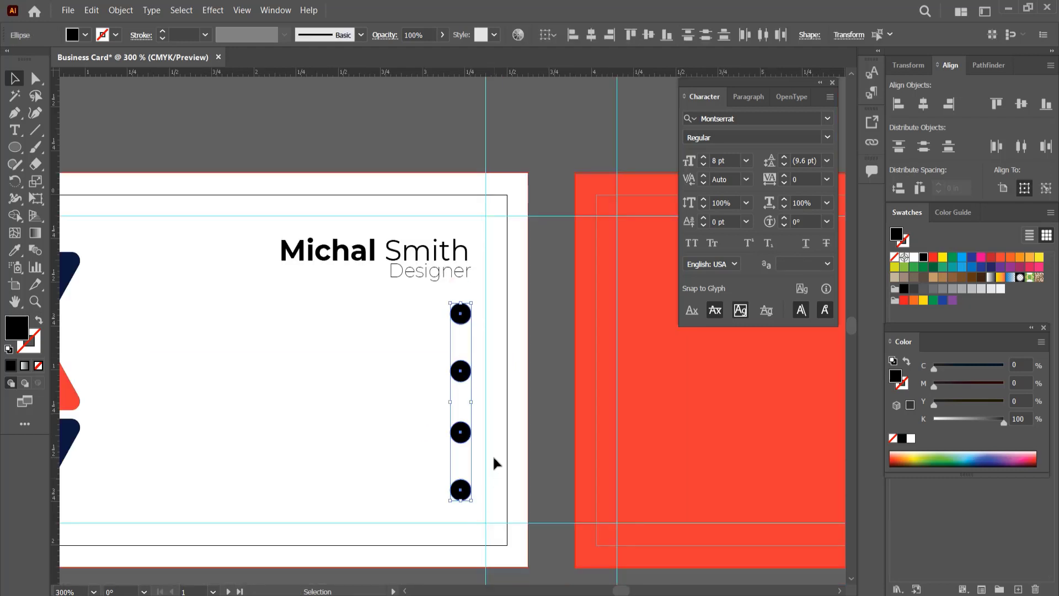
left_click(689, 33)
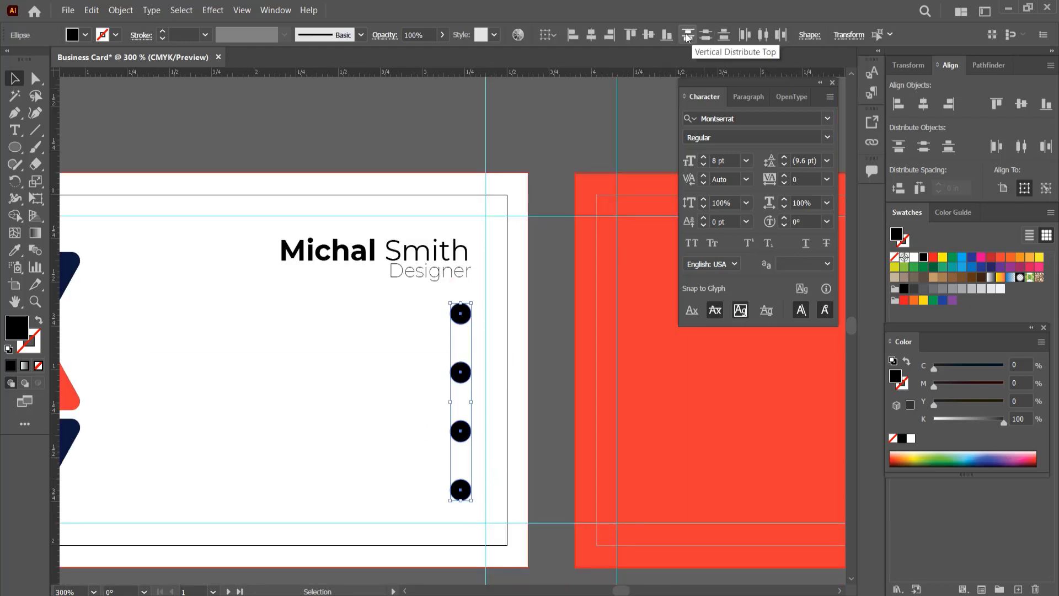
left_click(320, 378)
- Fill the four circles with the red sampled from the second card's background
left_click_drag(432, 293, 464, 511)
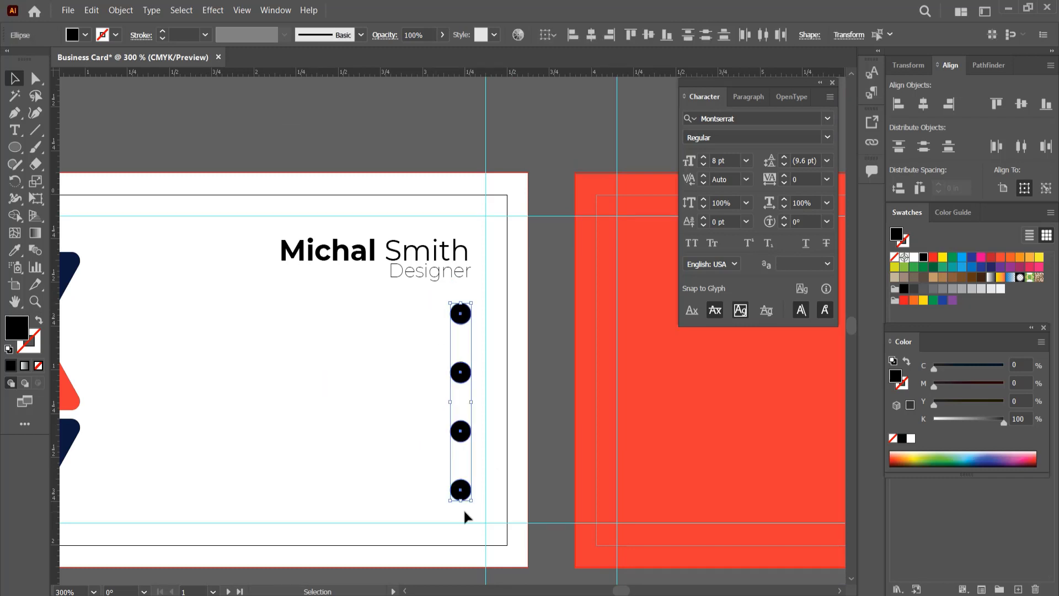
key("i")
left_click(642, 432)
key("v")
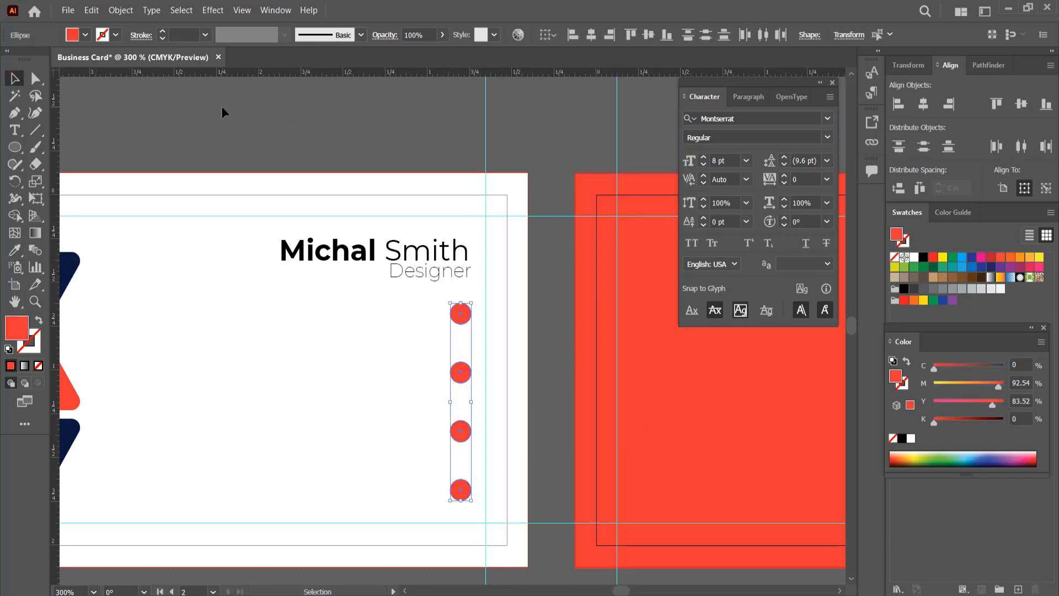
left_click(220, 106)
- Open Icon.eps and copy its phone, solid location pin, globe and larger envelope icons
scroll(342, 331, "down", 1)
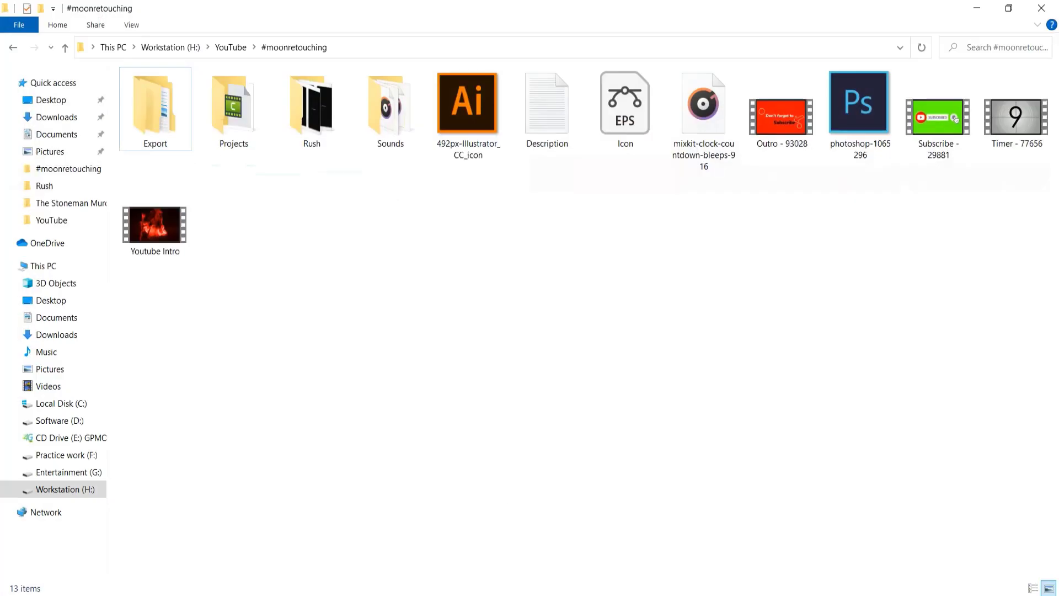
double_click(622, 105)
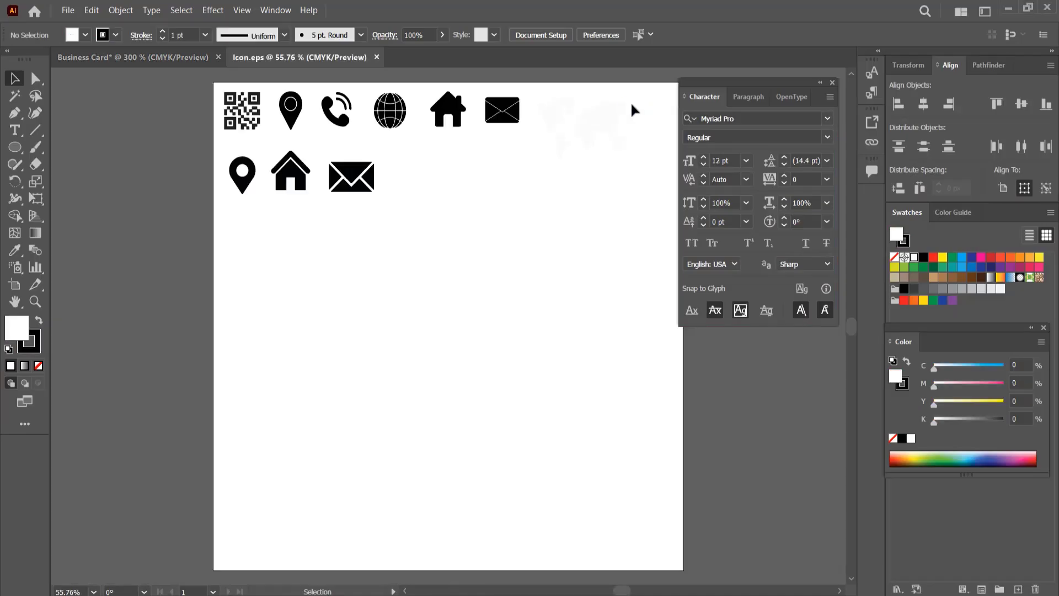
left_click(344, 120)
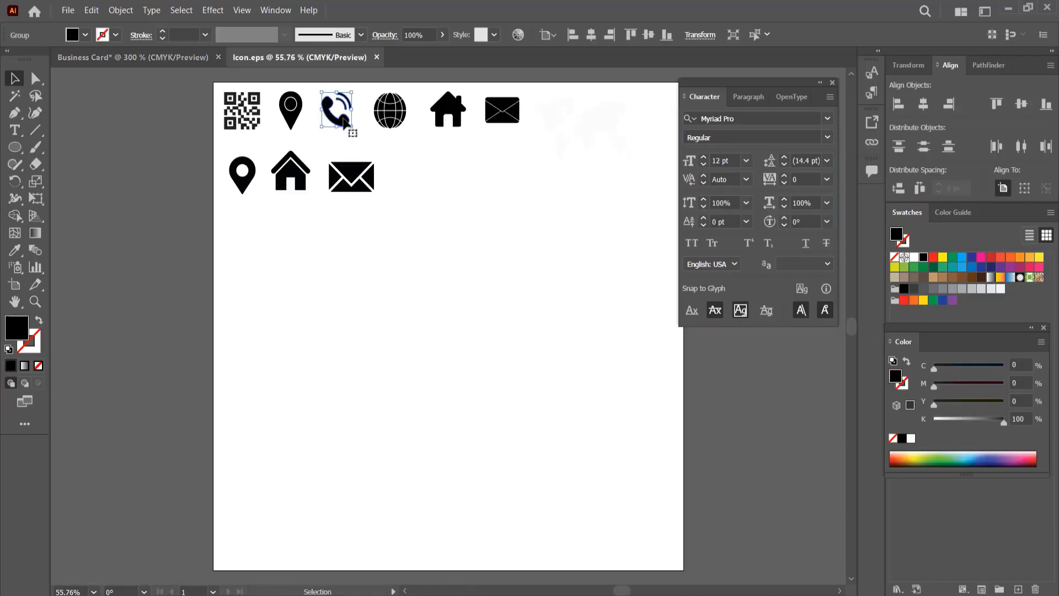
left_click(247, 184, "shift")
left_click(390, 125, "shift")
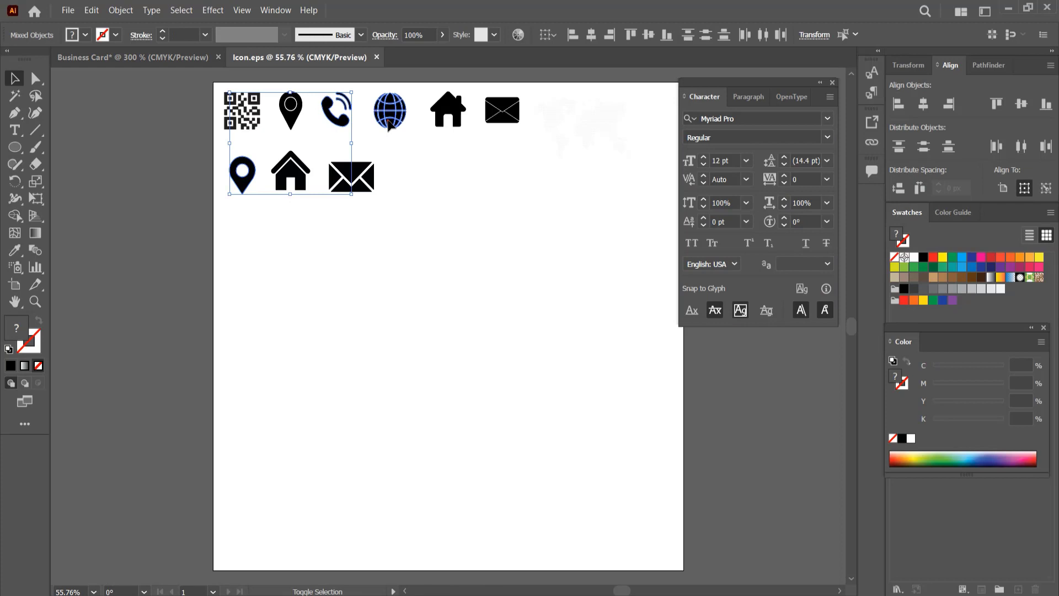
left_click(353, 177, "shift")
key("ctrl+c")
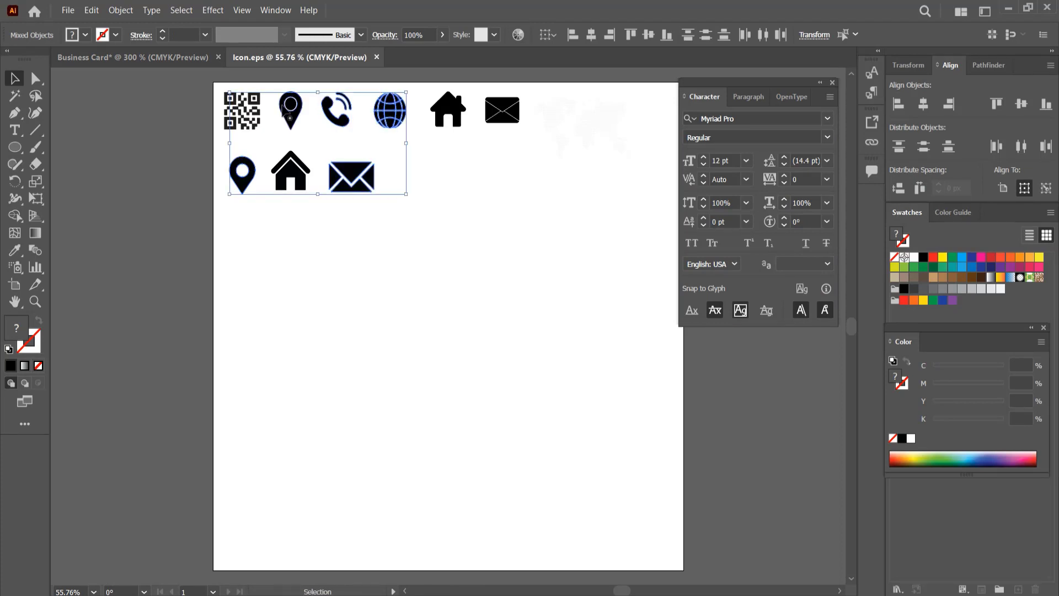
- Paste the copied icons into the Business Card document and scale them down together near the red circles
key("ctrl+Tab")
key("ctrl+v")
scroll(374, 415, "down", 2)
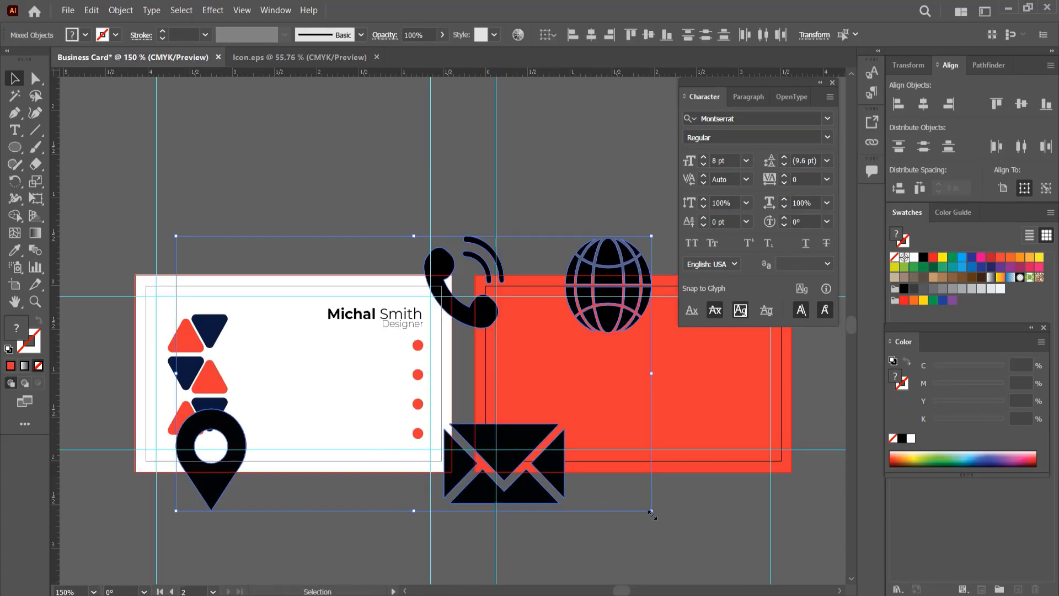
left_click_drag(652, 514, 470, 402)
left_click(471, 401)
scroll(441, 420, "up", 3)
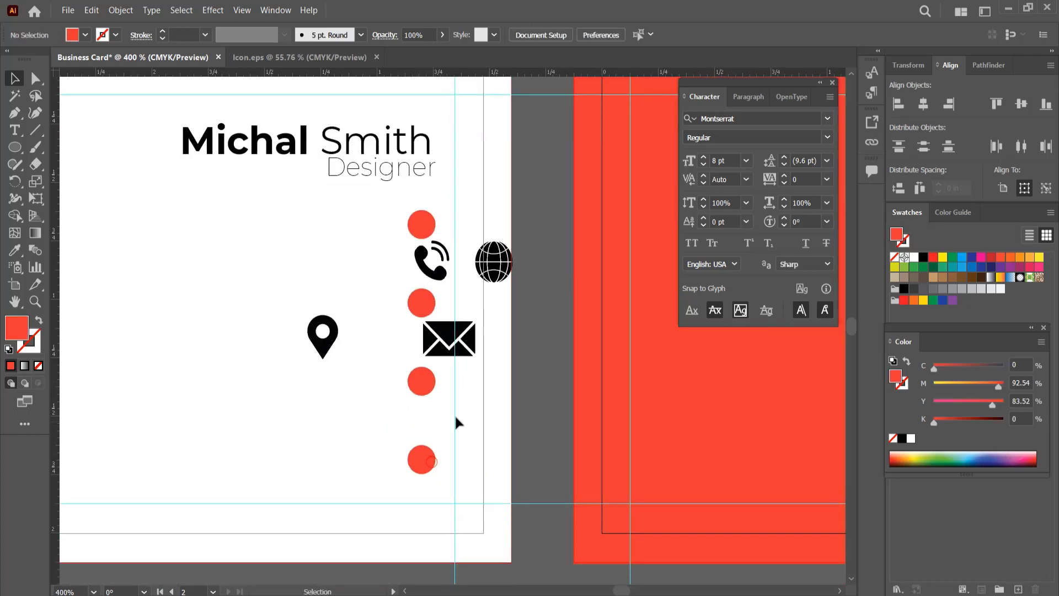
- Shrink the icons and place the phone, envelope, pin and globe on the red circles in that order from the top down
left_click_drag(450, 338, 293, 252)
left_click_drag(446, 272, 425, 229)
left_click_drag(288, 258, 423, 307)
left_click_drag(269, 294, 374, 376)
left_click_drag(398, 391, 386, 377)
left_click_drag(381, 372, 424, 385)
left_click(326, 345)
left_click_drag(338, 360, 385, 412)
left_click_drag(426, 385, 424, 456)
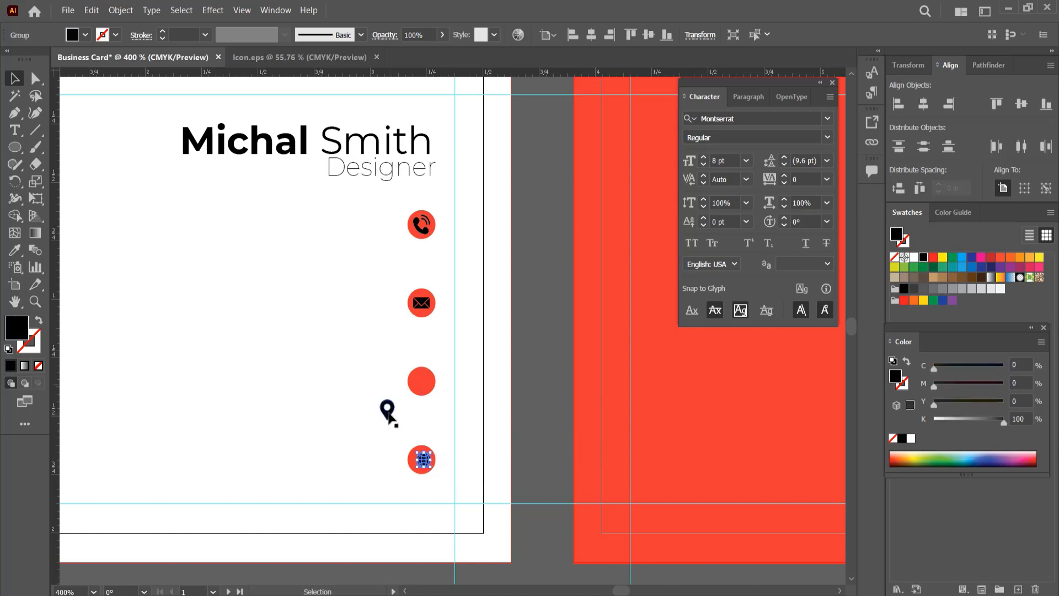
left_click_drag(387, 410, 423, 382)
- Recolor the phone, envelope, pin and globe icons white
left_click(421, 225)
left_click(422, 303, "shift")
left_click(423, 390, "shift")
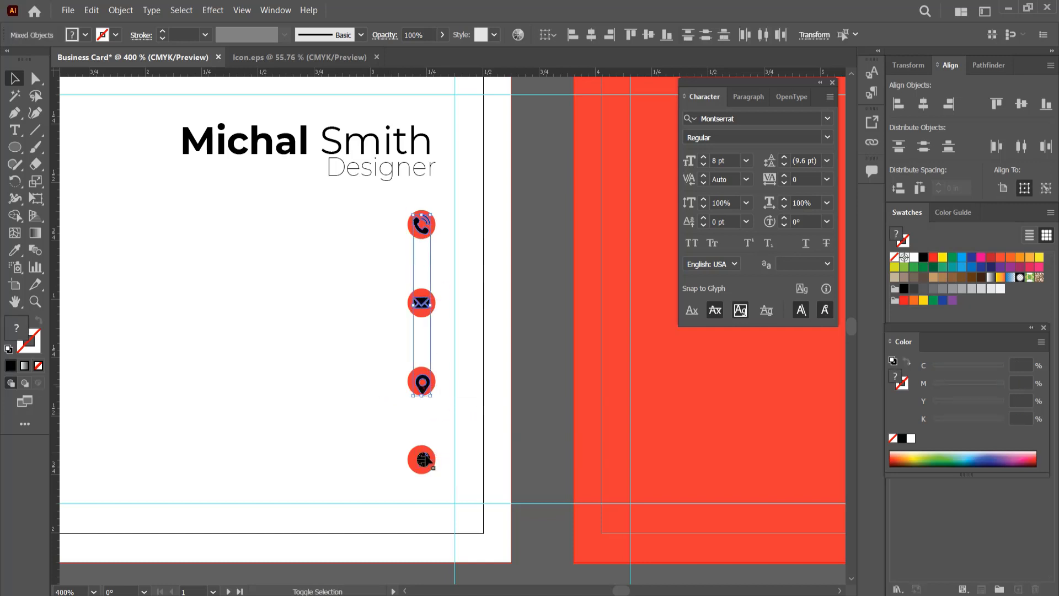
left_click(425, 459, "shift")
left_click(913, 258)
- Scale the phone icon to about 0.05 × 0.06 in, shrink the envelope, and center both in their circles
scroll(457, 302, "up", 2)
scroll(457, 299, "up", 3)
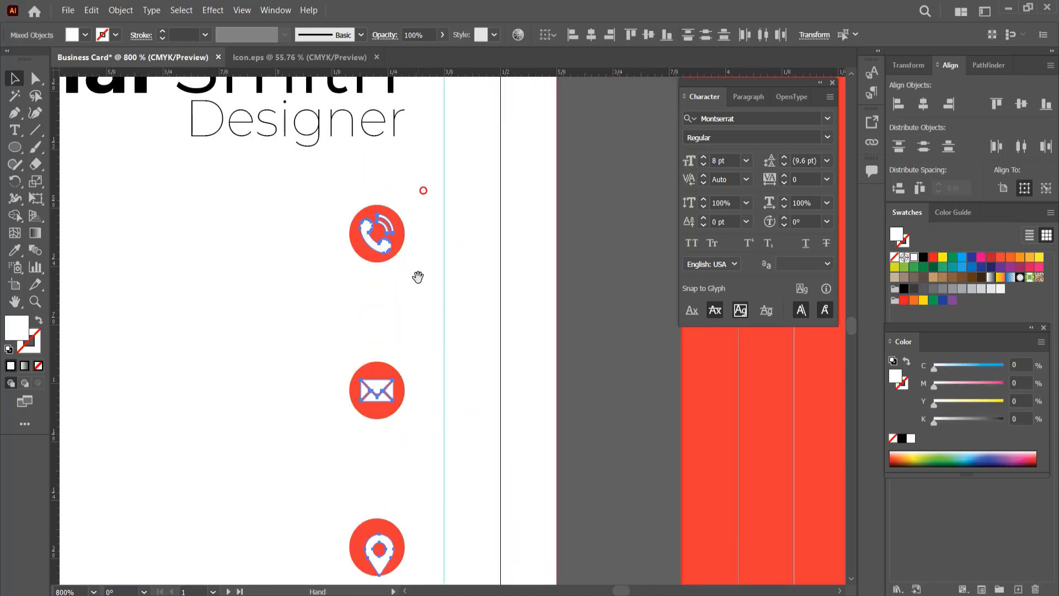
left_click(382, 252)
left_click_drag(394, 255, 392, 228)
left_click(406, 291)
scroll(402, 391, "down", 1)
left_click(384, 211)
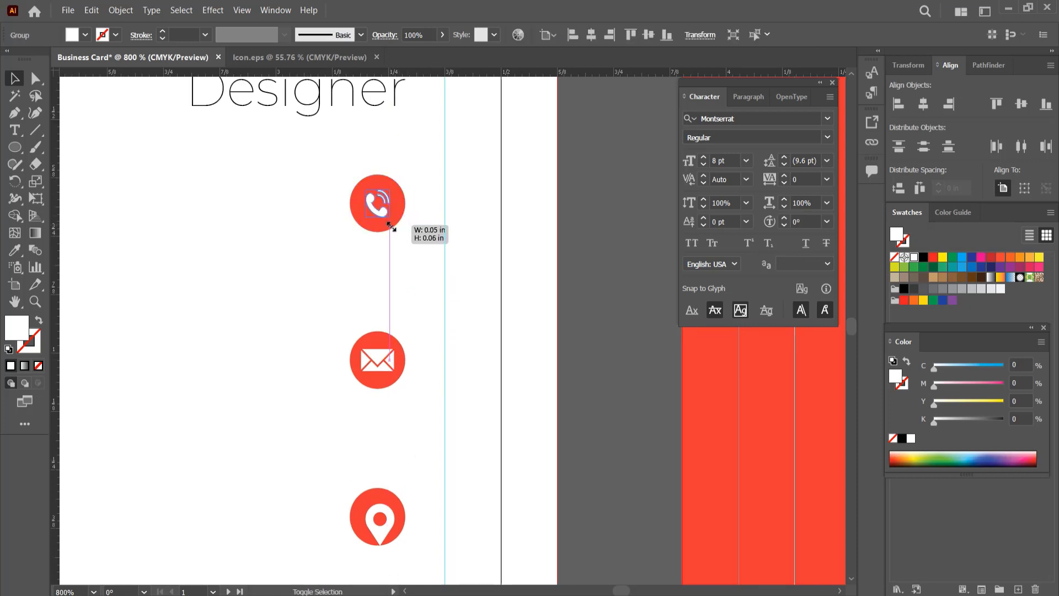
left_click(381, 361)
left_click_drag(390, 368, 379, 367)
left_click(403, 437)
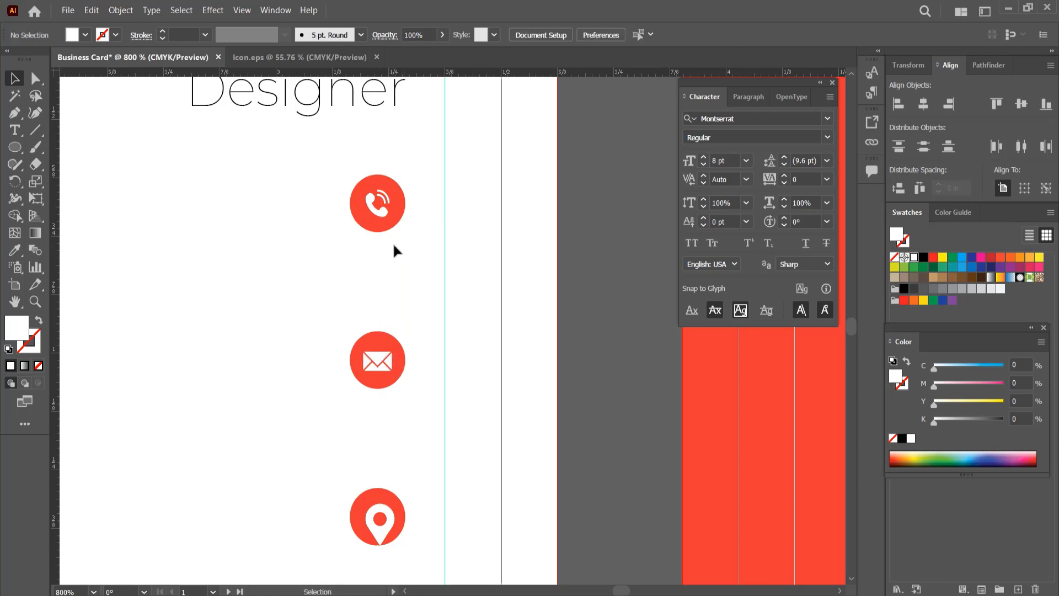
left_click_drag(381, 210, 381, 209)
- Scale the location pin and globe icons down slightly and recenter them in their circles
left_click_drag(397, 480, 361, 293)
left_click(355, 333)
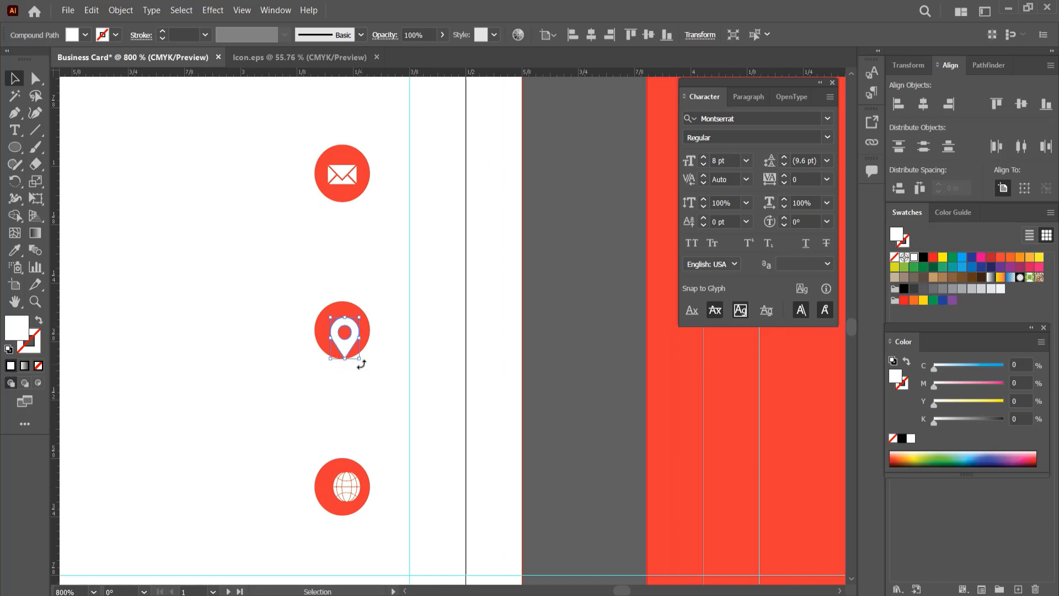
left_click_drag(360, 359, 357, 355)
left_click_drag(348, 341, 346, 337)
left_click(351, 491)
left_click_drag(360, 502, 361, 501)
left_click_drag(352, 493, 348, 492)
- Align the contact icons with one another on their horizontal centers
left_click(348, 340, "shift")
left_click(347, 177, "shift")
left_click_drag(402, 219, 410, 390)
left_click(346, 192, "shift")
scroll(447, 200, "down", 1)
left_click(591, 36)
left_click(276, 337)
- Duplicate the "Designer" text to the left of the phone icon and set the copy to 6 pt
scroll(275, 337, "down", 2)
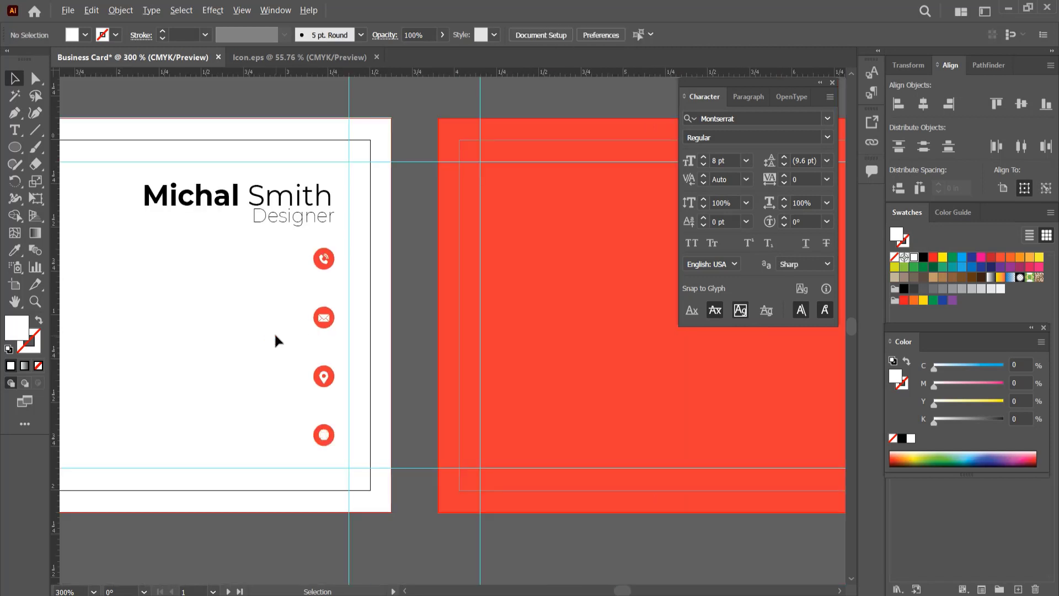
left_click_drag(276, 341, 475, 355)
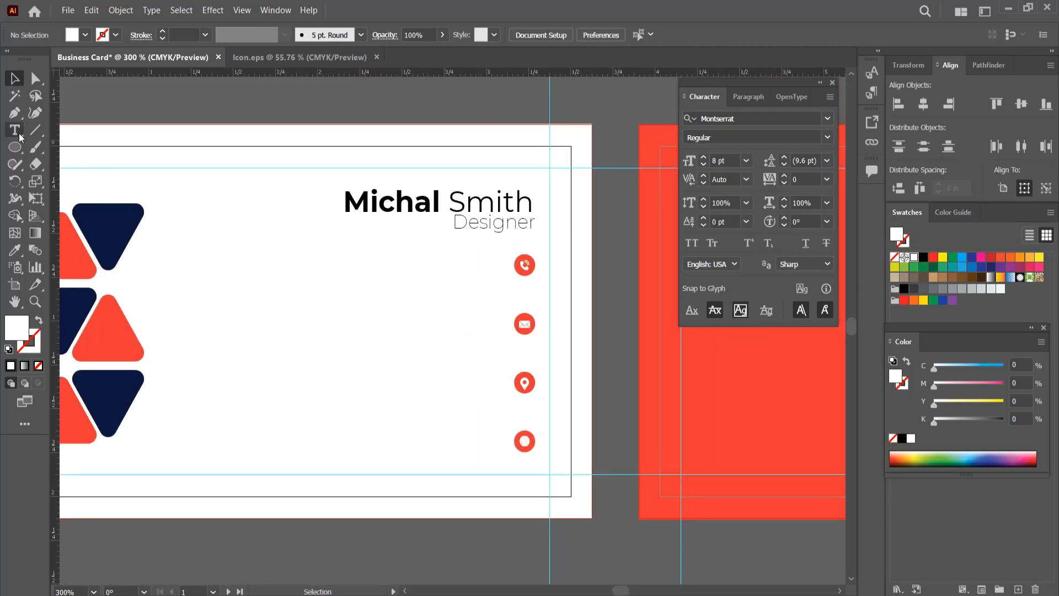
left_click_drag(510, 231, 478, 260)
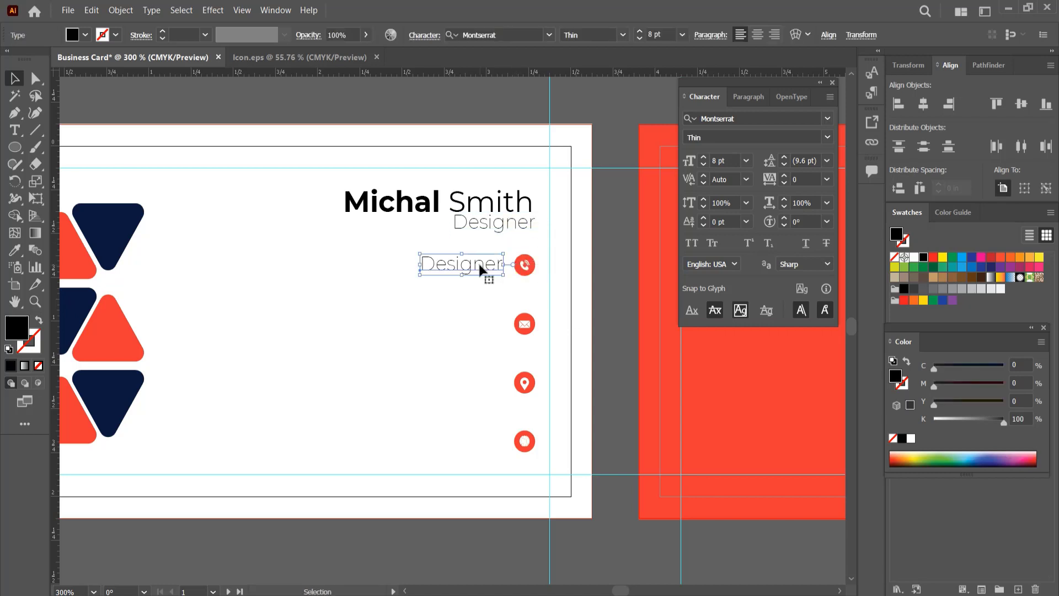
left_click(746, 160)
left_click(757, 195)
- Replace the duplicated text with the contact phone number, adding a space after the country code
double_click(442, 274)
double_click(439, 267)
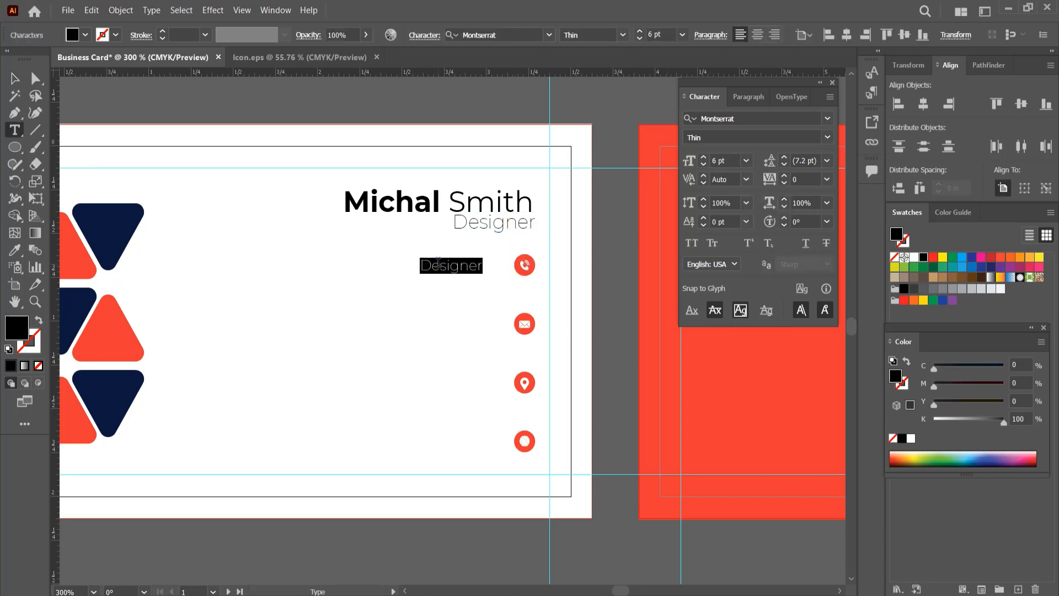
key("BackSpace")
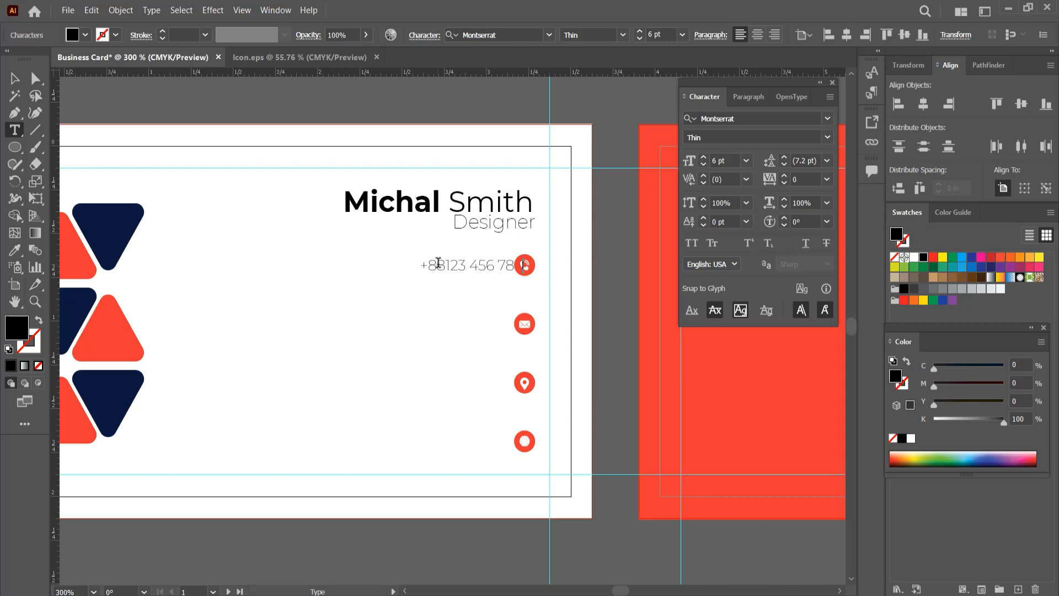
left_click(445, 265)
left_click(15, 79)
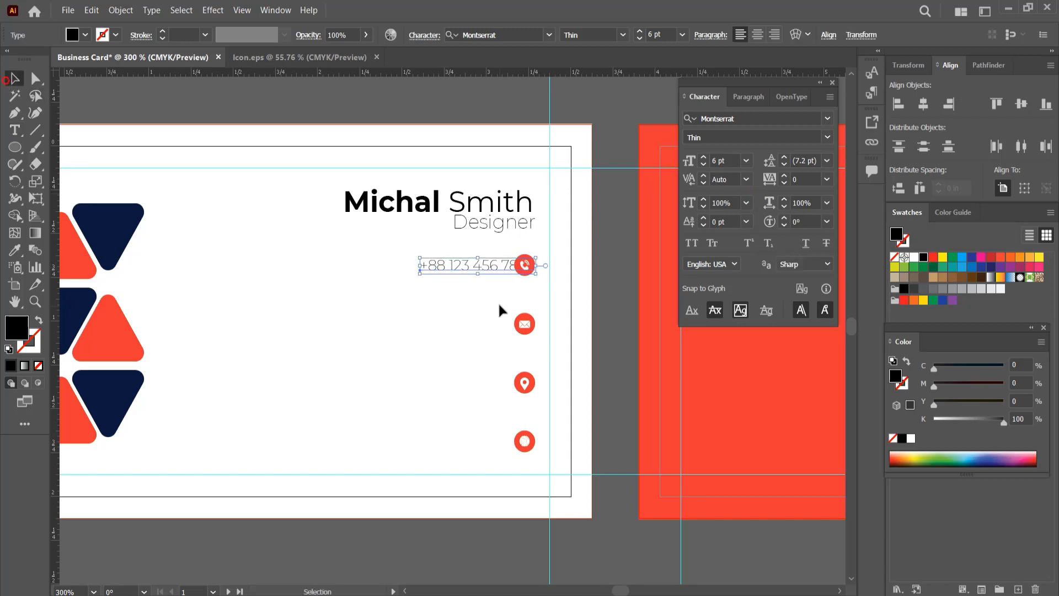
- Move the phone number clear of its icon and duplicate it beside the envelope, pin and globe icons
left_click_drag(491, 264, 476, 448)
left_click(499, 333)
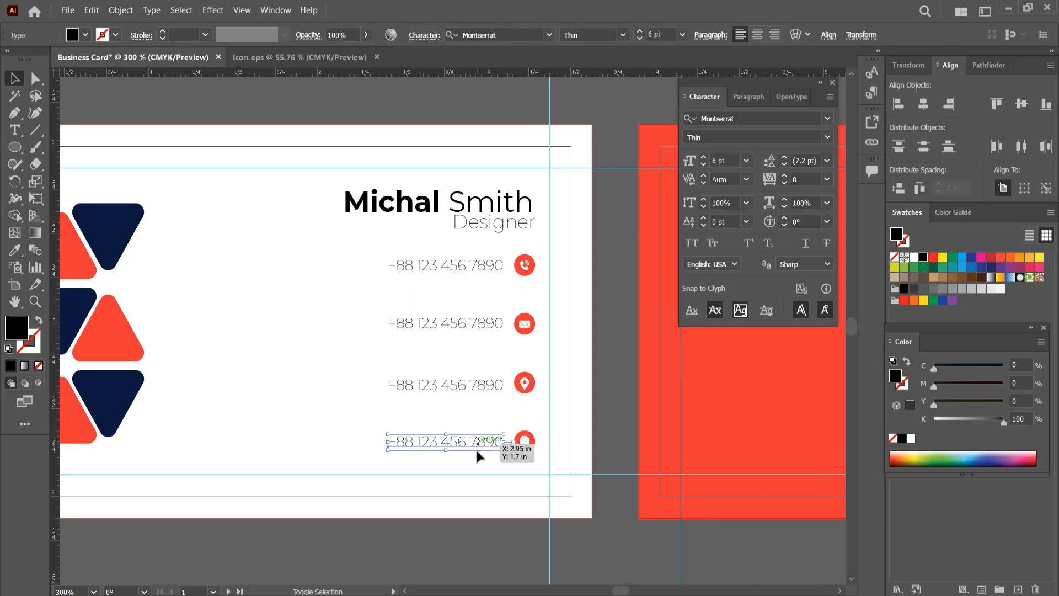
left_click(470, 474)
- Replace the text beside the envelope icon with the contact's e-mail address and shift it clear of the icon
key("t")
triple_click(478, 327)
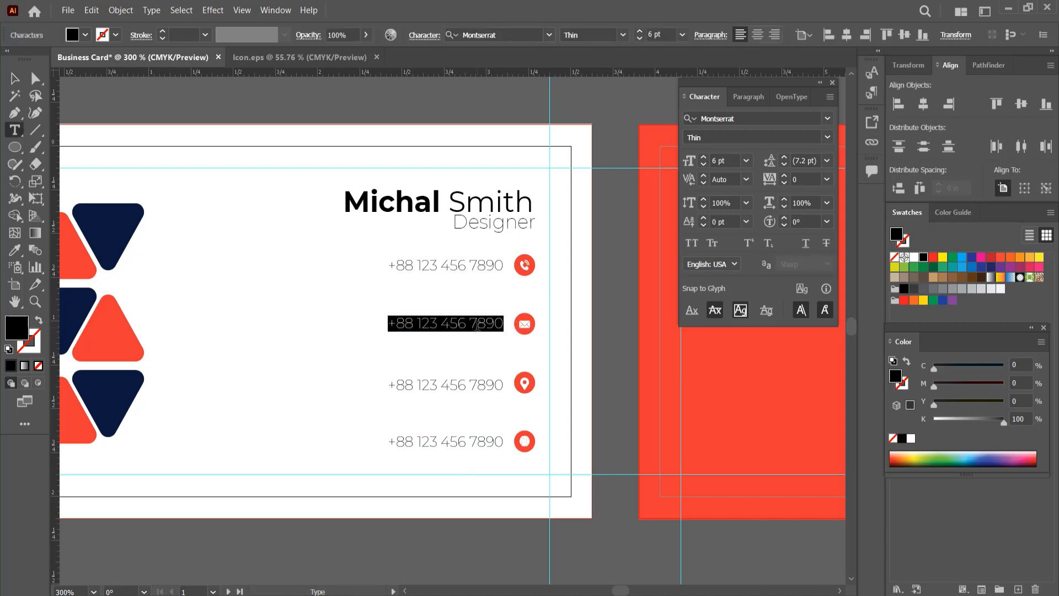
type("urname@gmail.co")
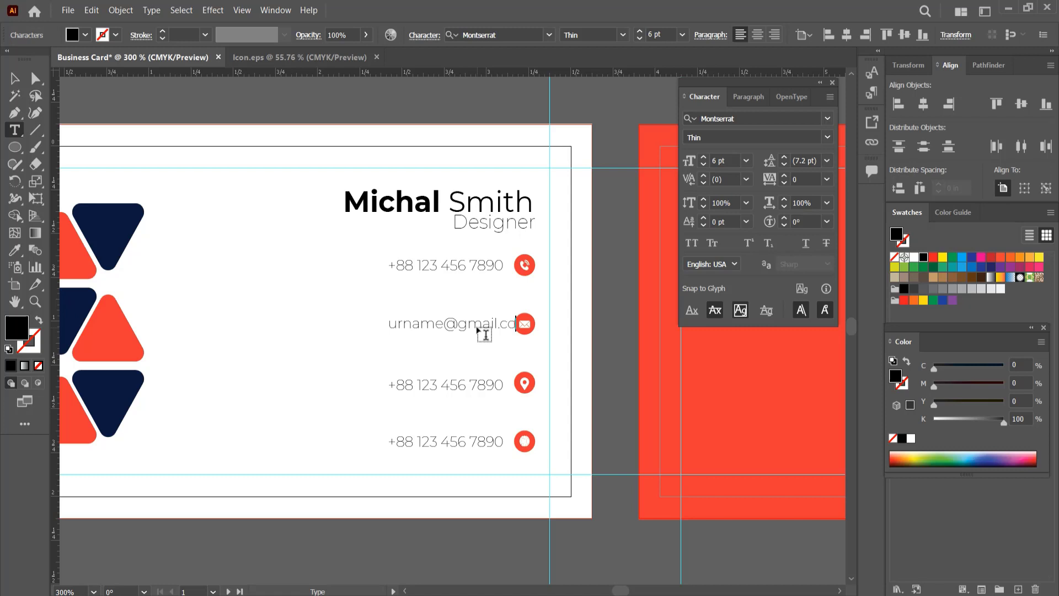
left_click(16, 80)
key("Left")
key("Left")
key("Left")
key("Left")
key("Left")
key("Left")
key("Left")
key("Left")
key("Left")
key("Left")
key("Left")
key("Left")
key("Left")
key("Left")
key("Left")
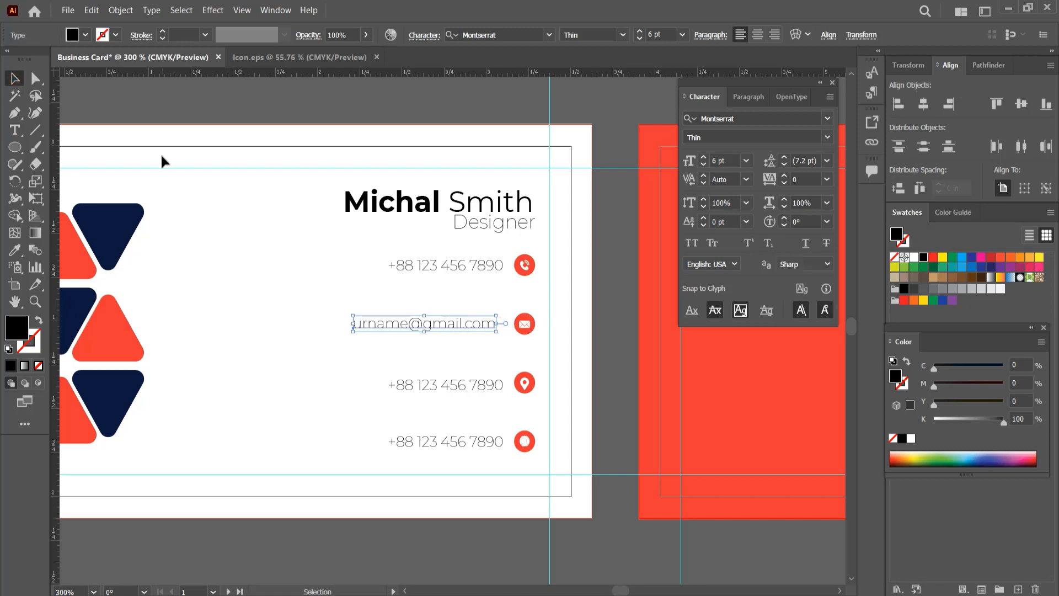
key("Right")
key("Right")
key("Right")
key("Right")
left_click(253, 319)
- Replace the text beside the pin icon with the contact's street address and shift it clear of the icon
left_click(431, 388)
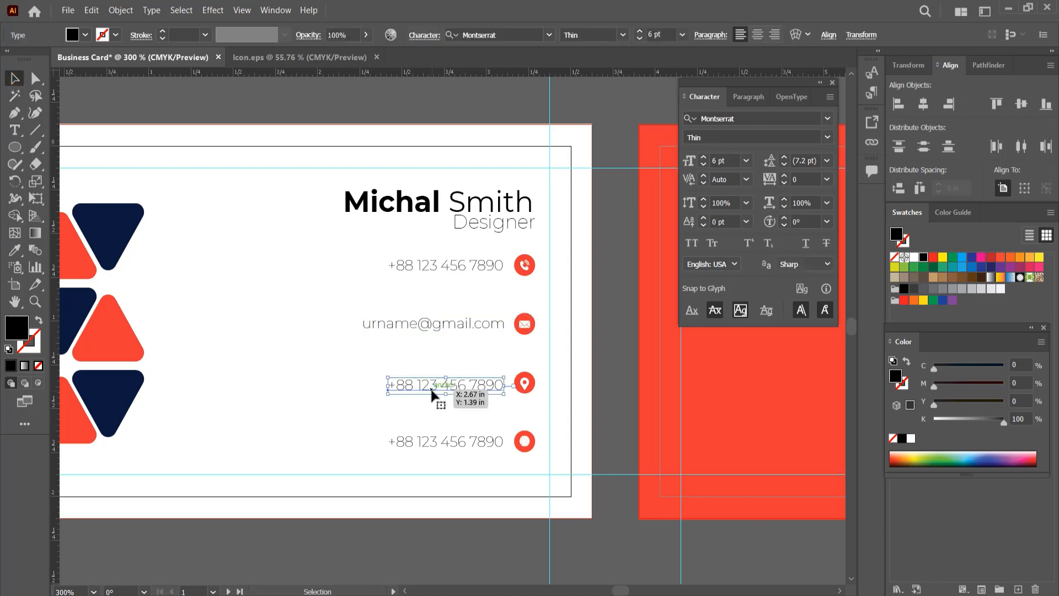
triple_click(460, 387)
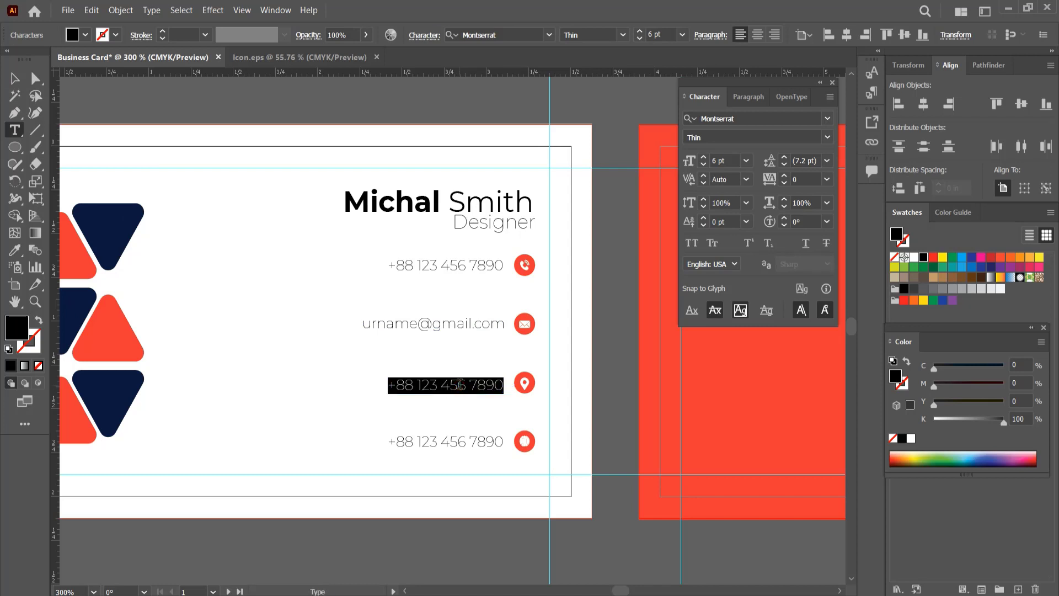
type("urlocation Here Pa Street")
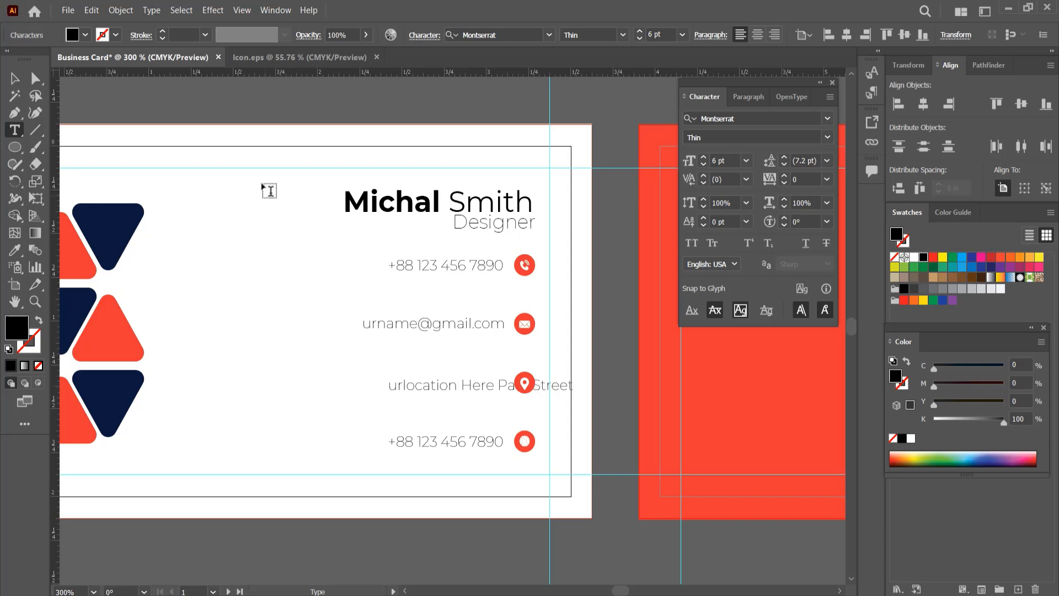
key("Escape")
key("shift+Left")
key("shift+Left")
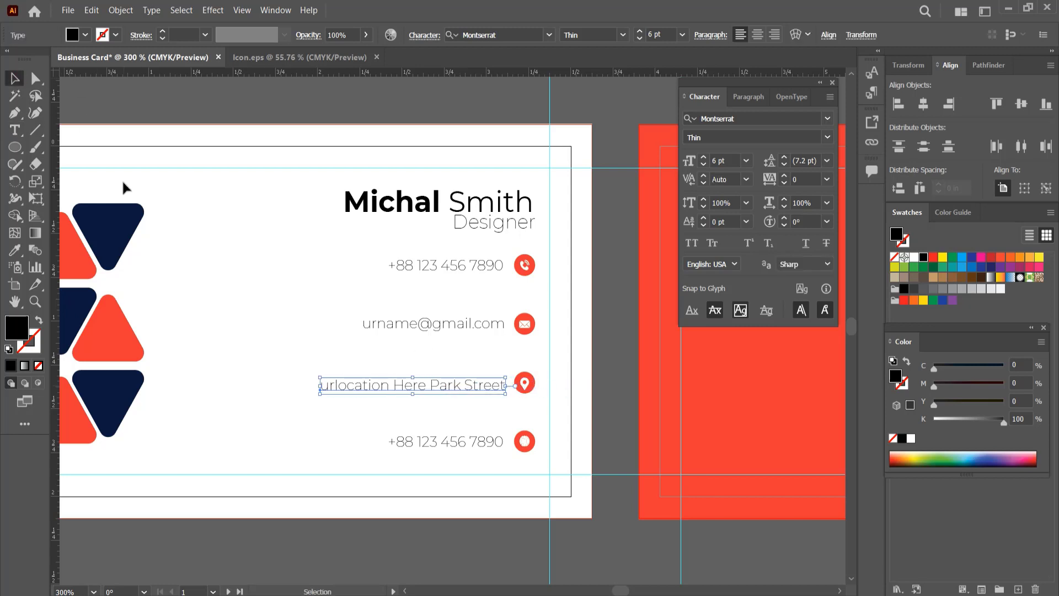
left_click(428, 442)
double_click(490, 436)
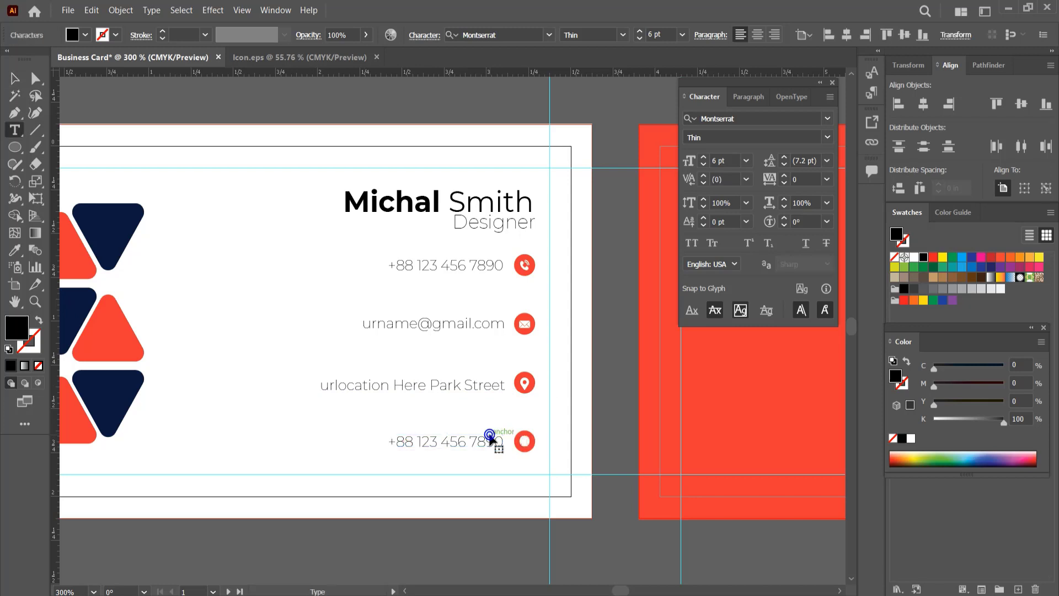
key("ctrl+a")
type("wwe")
key("Escape")
key("Left")
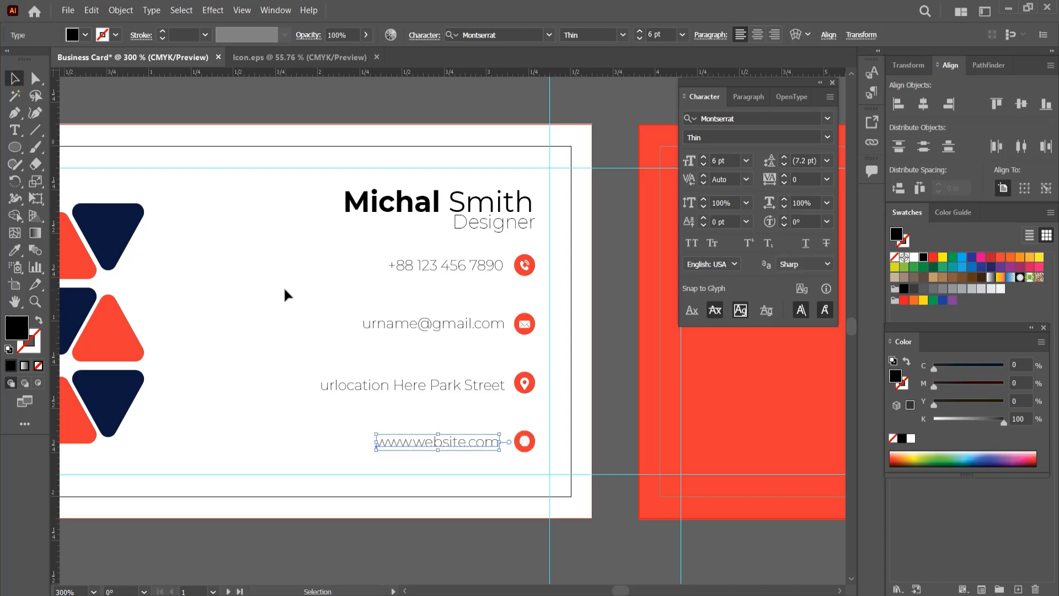
- Align the four contact texts with one another along their right edges
left_click_drag(394, 243, 445, 445)
left_click(948, 103)
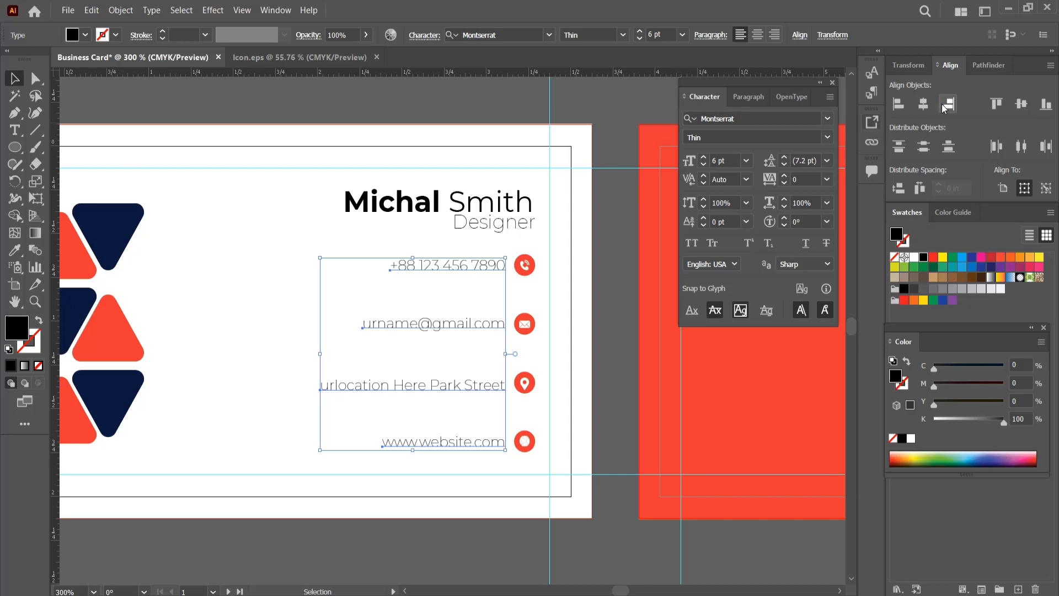
left_click(624, 286)
- Nudge the "Designer" title down to leave more space below the cardholder's name
scroll(586, 344, "down", 2)
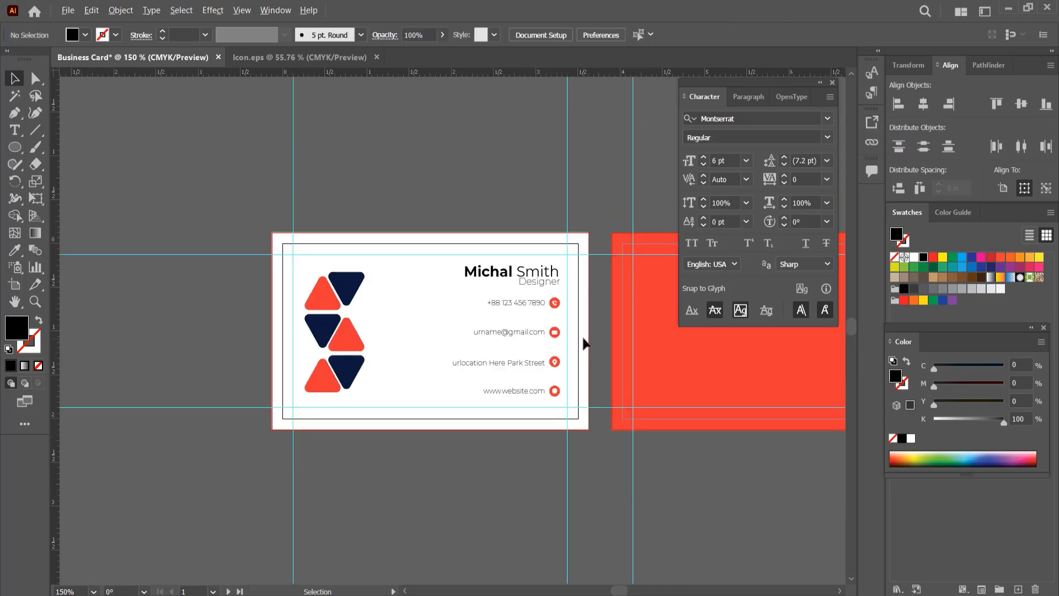
left_click_drag(587, 346, 408, 370)
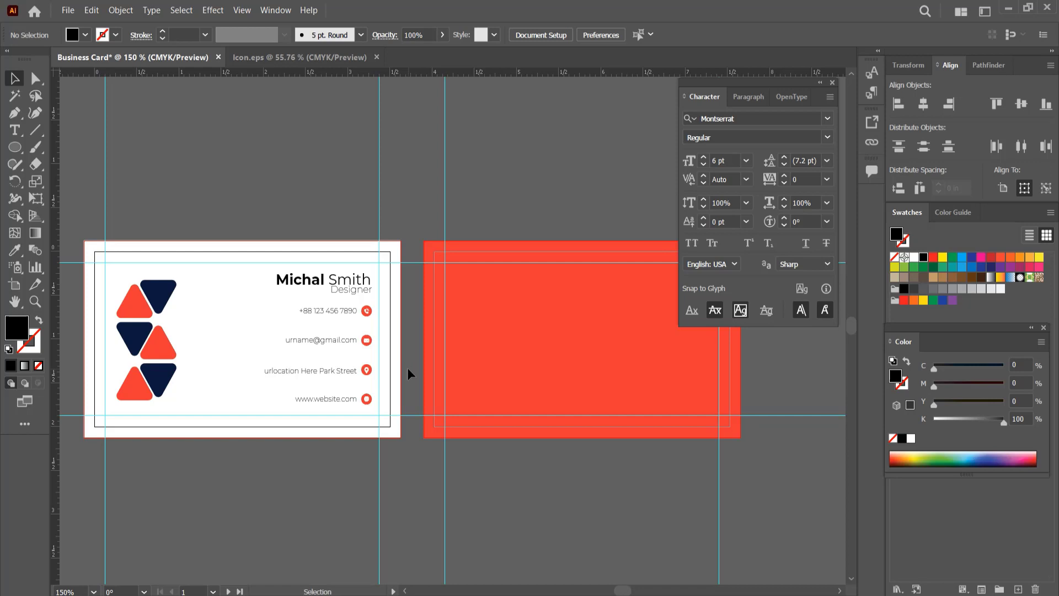
scroll(330, 406, "up", 2)
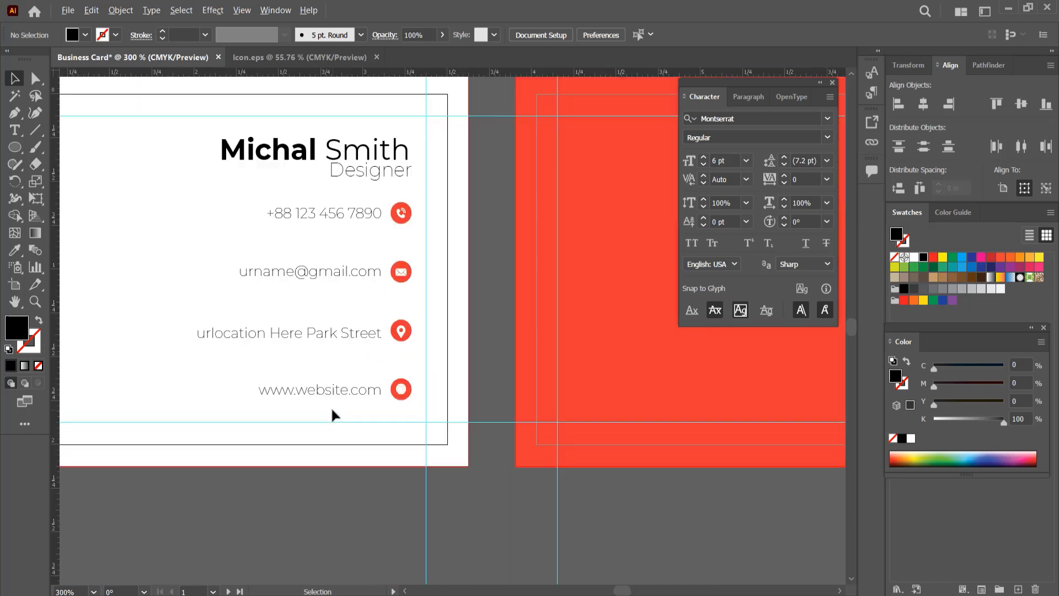
left_click_drag(330, 406, 358, 436)
left_click(399, 199)
key("Down")
key("Down")
left_click(527, 261)
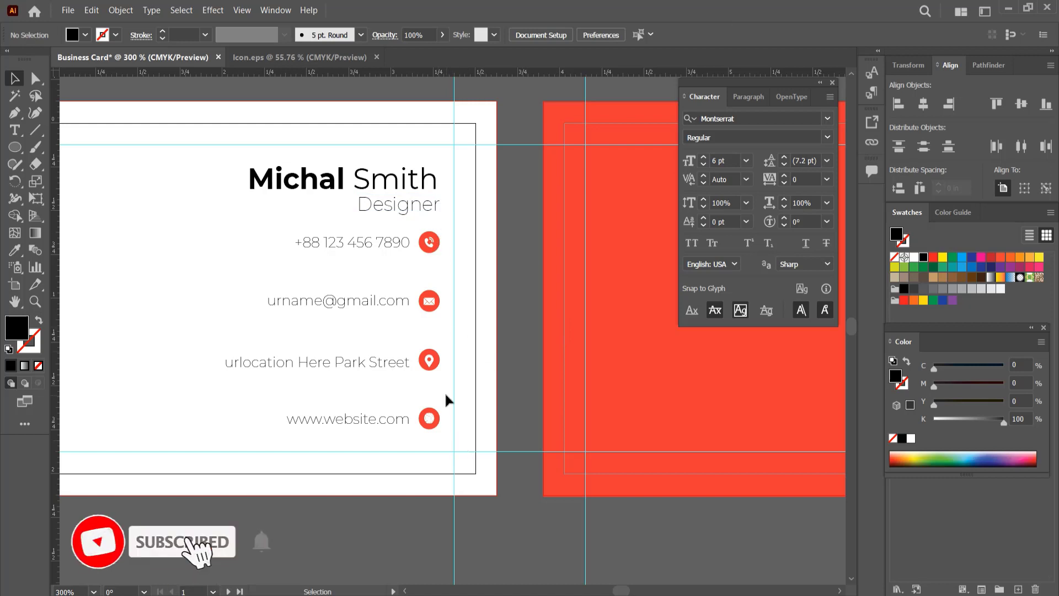
- Draw a circle above the red card side with no fill and a 10 pt white stroke, around a smaller concentric circle
scroll(444, 392, "down", 2)
left_click_drag(472, 427, 407, 411)
left_click(14, 148)
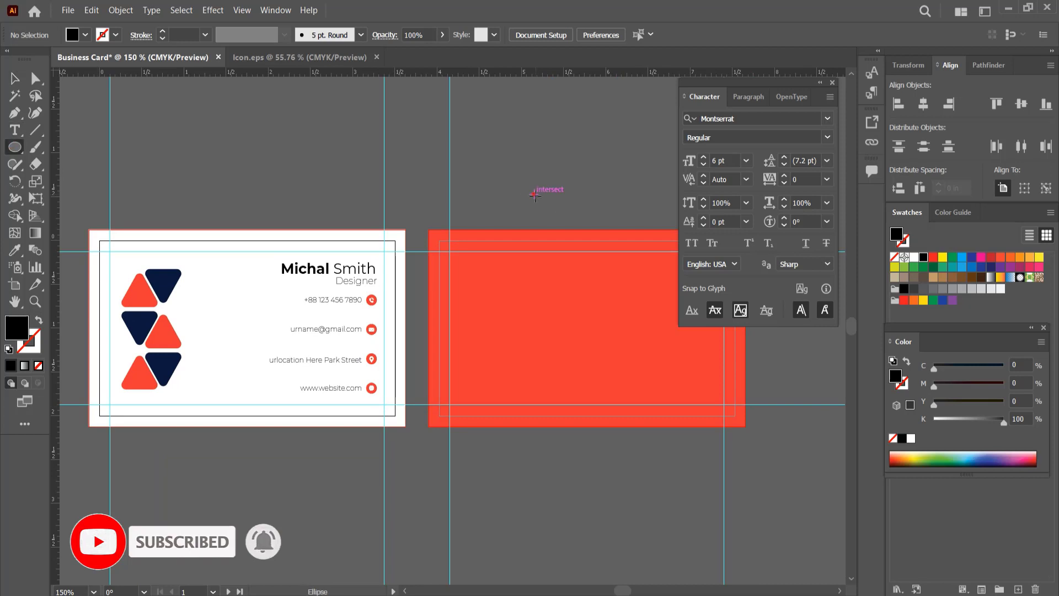
left_click_drag(535, 195, 554, 214)
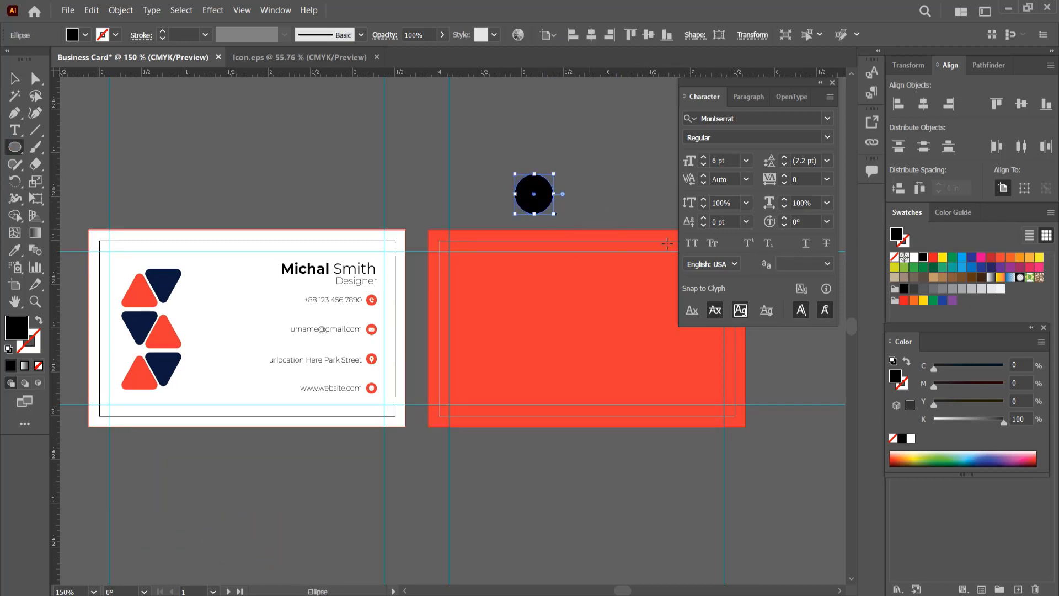
left_click(914, 258)
left_click(38, 321)
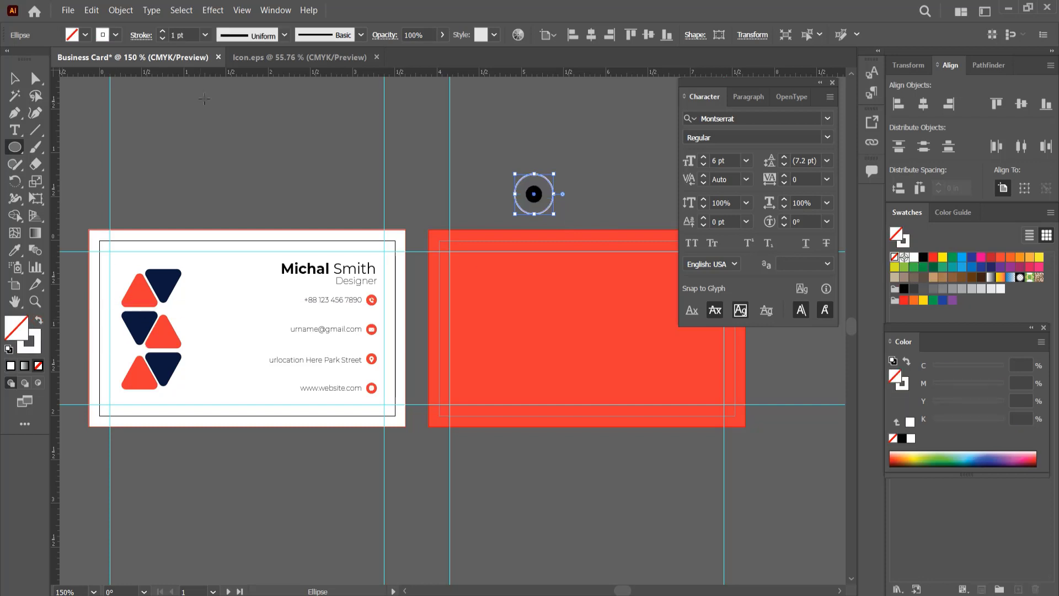
left_click(206, 35)
left_click(220, 193)
- Fill the small centre circle white and scale the circular mark down
key("v")
left_click(534, 193)
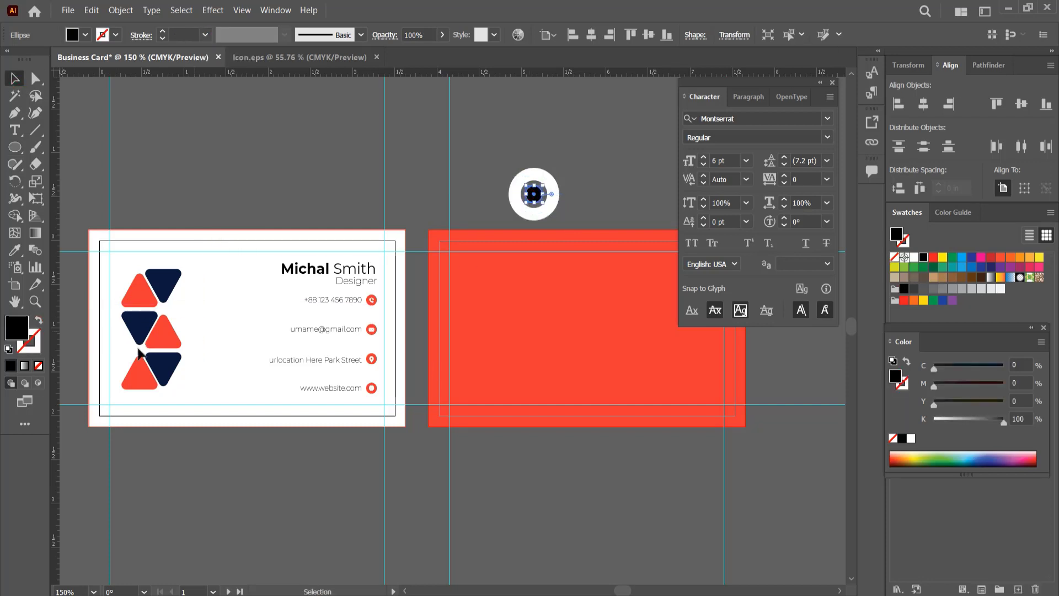
left_click(914, 257)
mouse_move(521, 161)
left_mouse_down()
mouse_move(556, 220)
mouse_move(547, 210)
left_mouse_up()
left_click(569, 196)
left_click(544, 190)
- Set the outer ring's stroke to 5 pt and group it with the centre circle
left_click(205, 33)
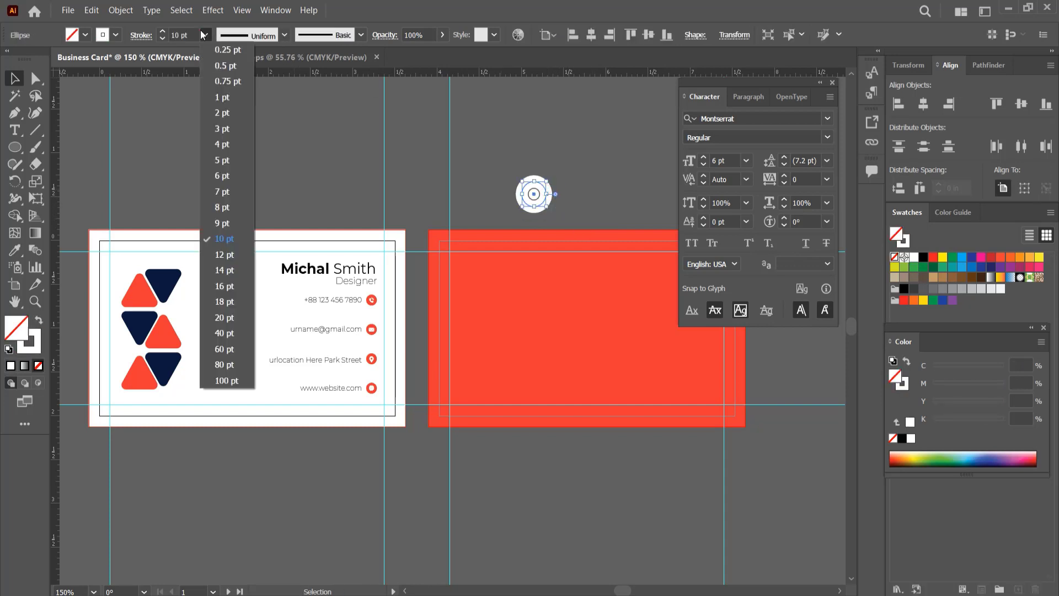
left_click(224, 142)
left_click(204, 32)
left_click(222, 160)
left_click(570, 130)
mouse_move(514, 172)
left_mouse_down()
mouse_move(572, 200)
mouse_move(449, 221)
left_mouse_up()
key("ctrl+g")
- Add the text "COMPANY LOGO" beside the circular mark and set its size to 12 pt
key("t")
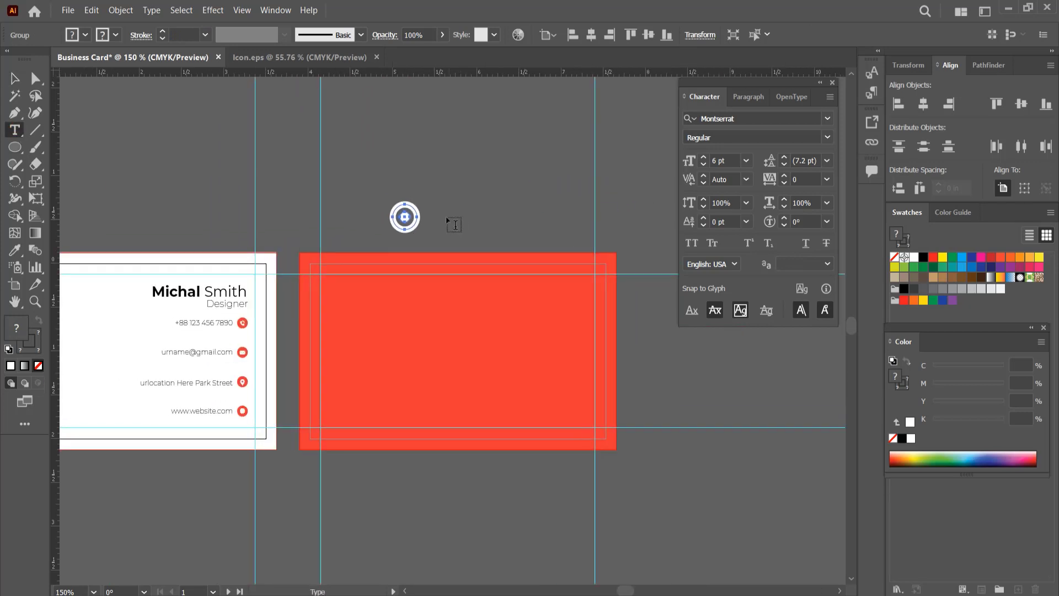
left_click(439, 214)
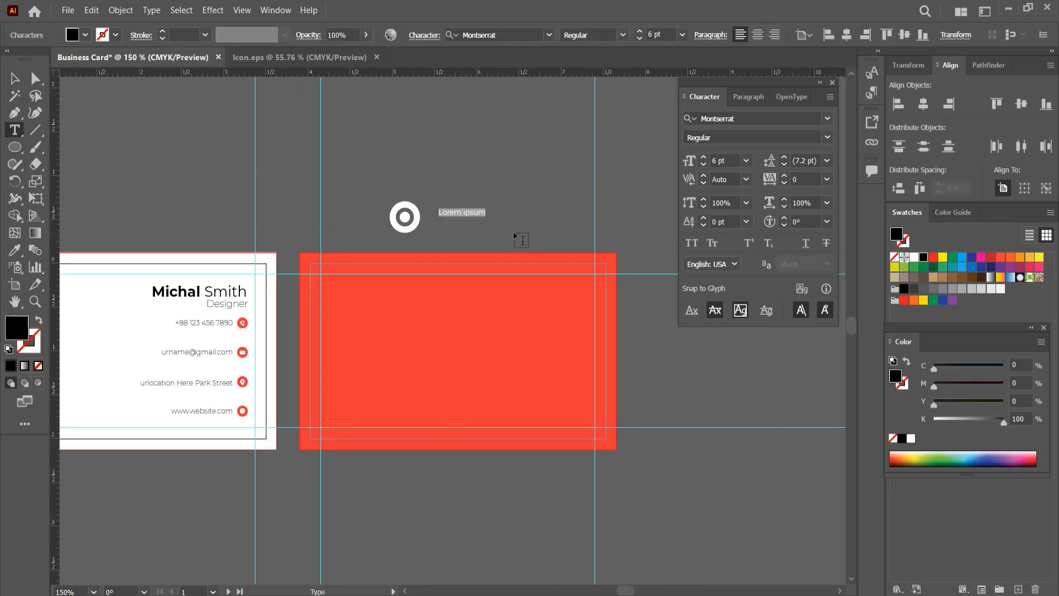
type("COMPANY LOGO")
key("Escape")
left_click(746, 161)
left_click(762, 280)
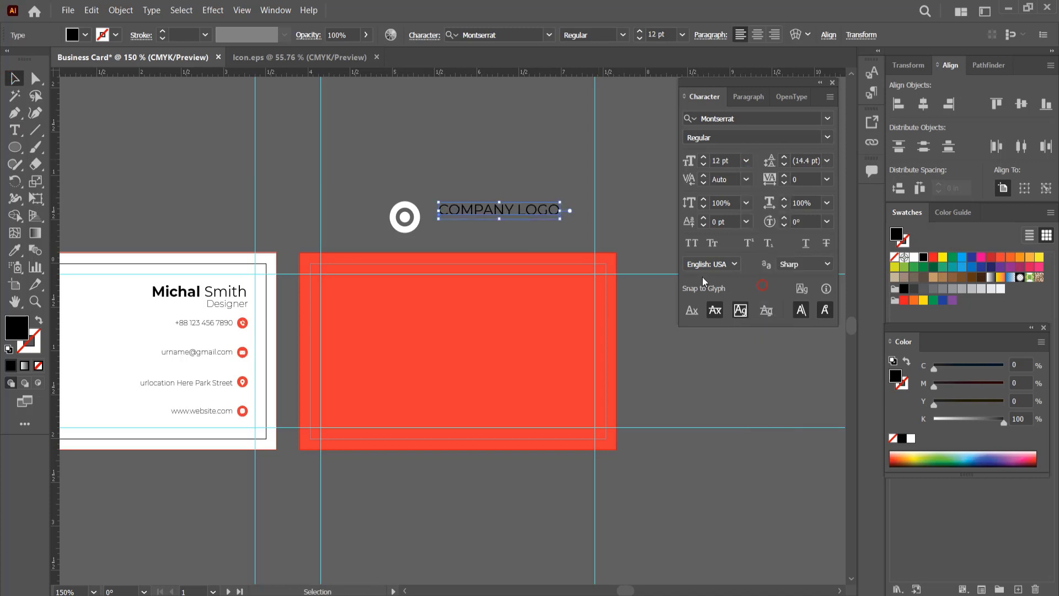
- Move "COMPANY LOGO" closer to the mark and add a copy of it underneath reading "Slogan Here"
left_click(505, 168)
left_click_drag(505, 211, 497, 227)
double_click(499, 228)
key("ctrl+a")
type("sLOGA")
key("BackSpace")
key("BackSpace")
key("BackSpace")
key("BackSpace")
key("BackSpace")
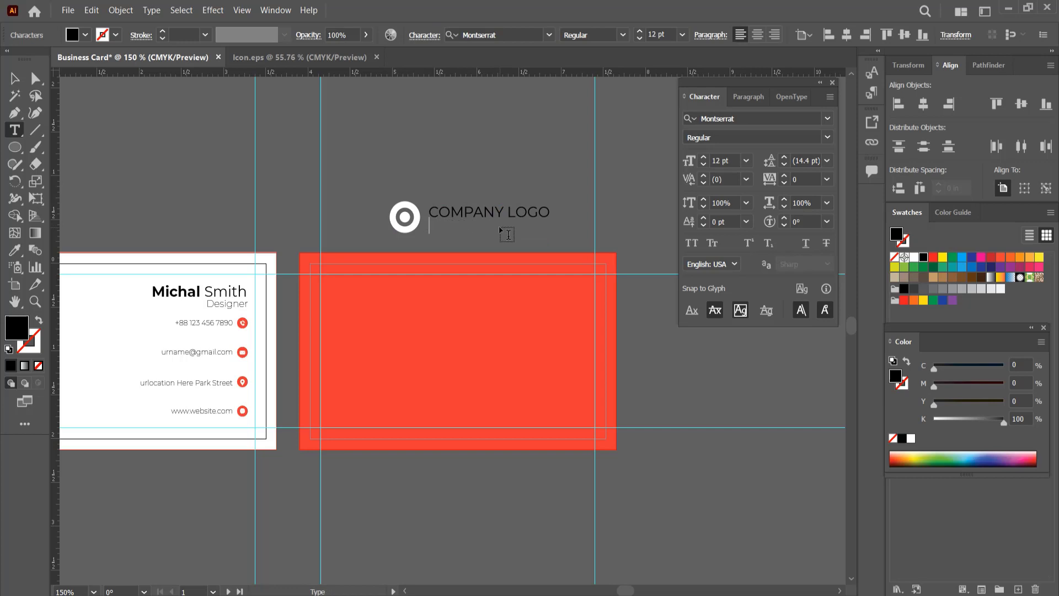
type("Slogan Here")
key("Escape")
- Format the "Slogan Here" text in Montserrat Thin at 7 pt with a tracking of 500
left_click(828, 137)
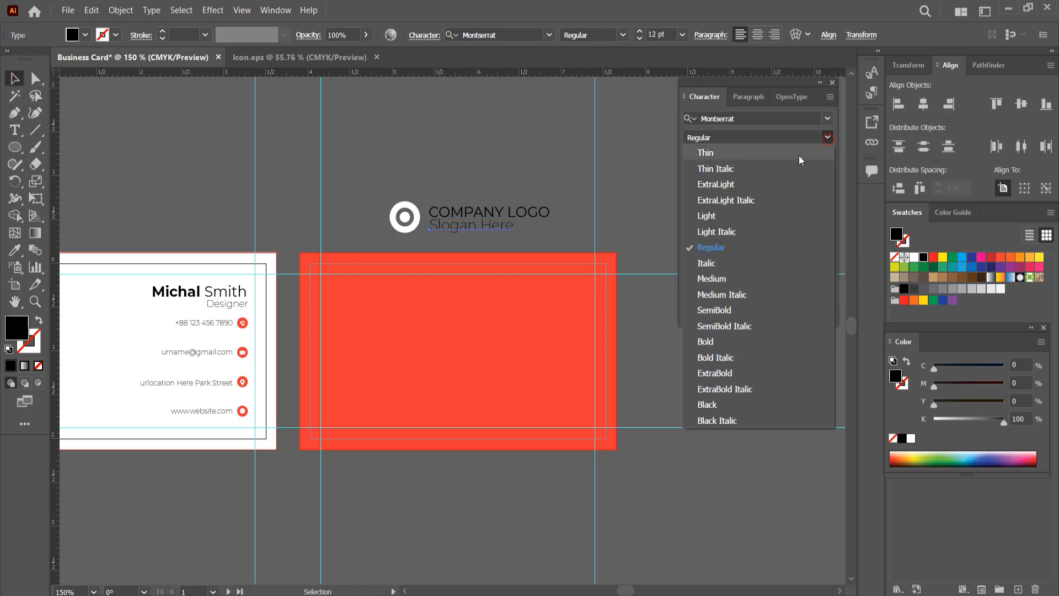
left_click(799, 148)
left_click(827, 180)
left_click(839, 407)
left_click_drag(815, 181, 784, 183)
type("500")
key("Return")
left_click(747, 161)
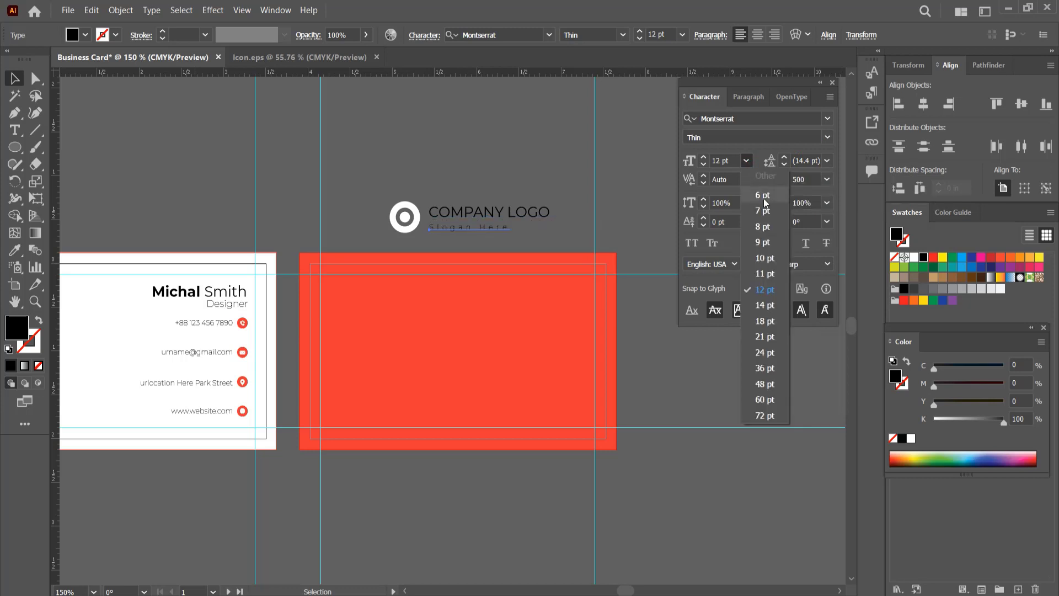
left_click(764, 211)
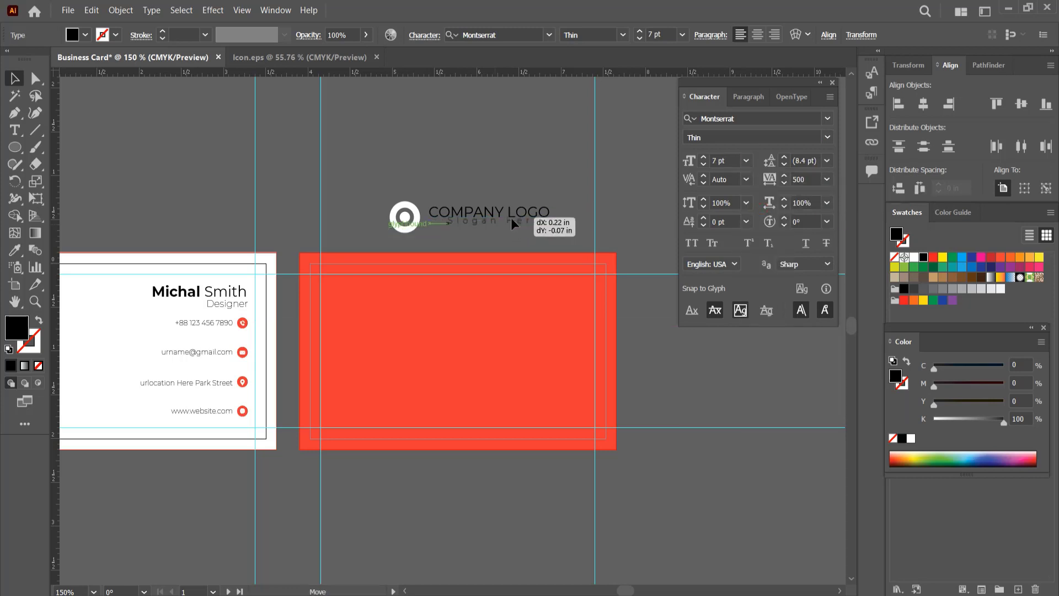
- Center the slogan horizontally under "COMPANY LOGO" and nudge it up closer to it
left_click(512, 226)
left_click(924, 104)
left_click(419, 158)
left_click(475, 226)
key("Up")
key("Up")
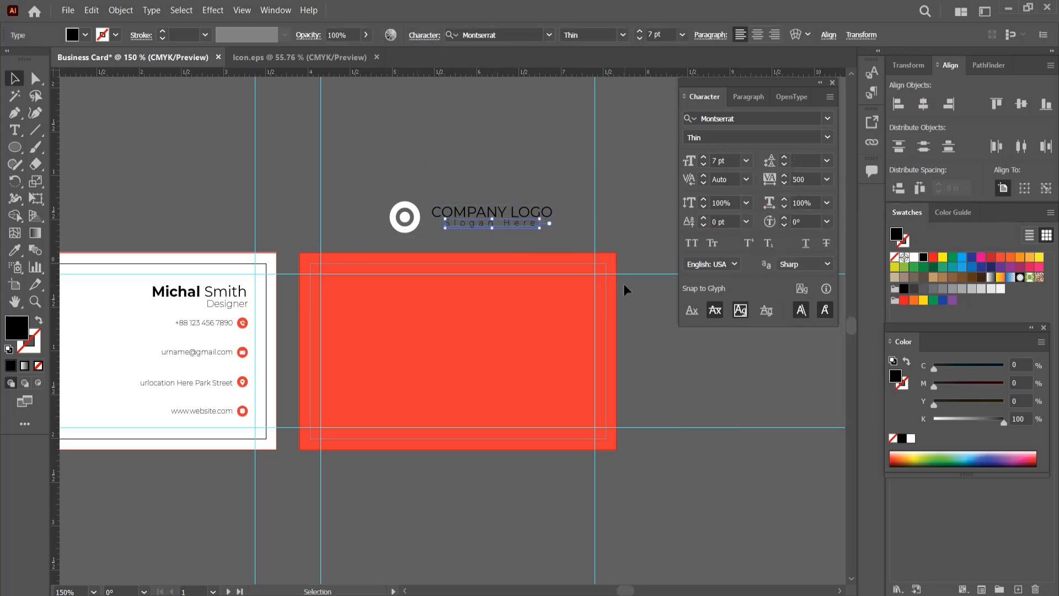
- Place the circular mark above "COMPANY LOGO" and color both logo texts white
left_click(623, 284)
left_click_drag(497, 174, 497, 204)
left_click_drag(404, 216, 492, 188)
left_click(528, 240)
left_click_drag(527, 240, 549, 226)
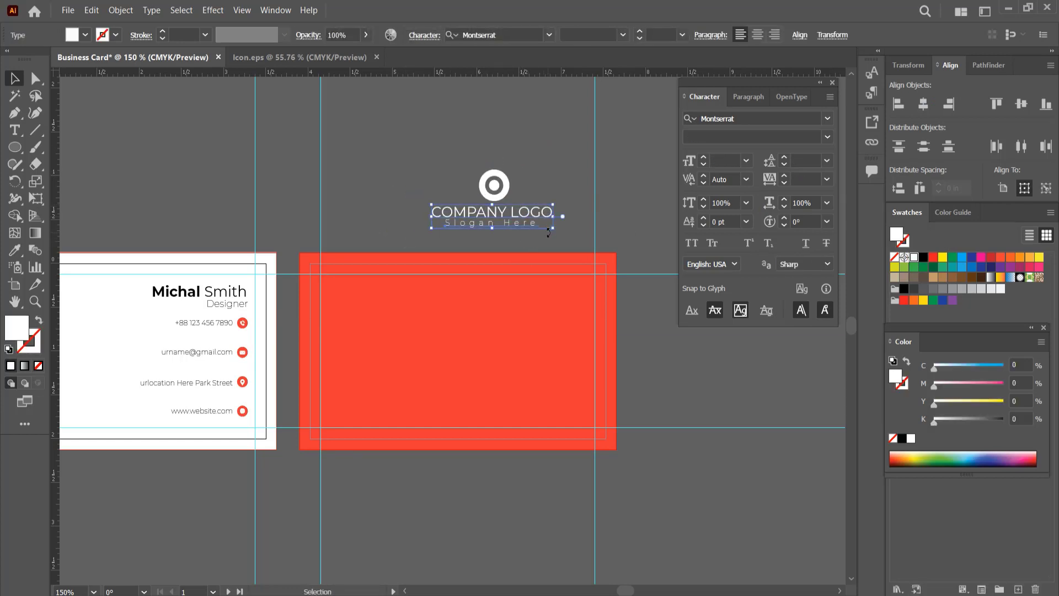
- Group the mark with its texts and center the logo on the red card side
left_click_drag(450, 364, 458, 361)
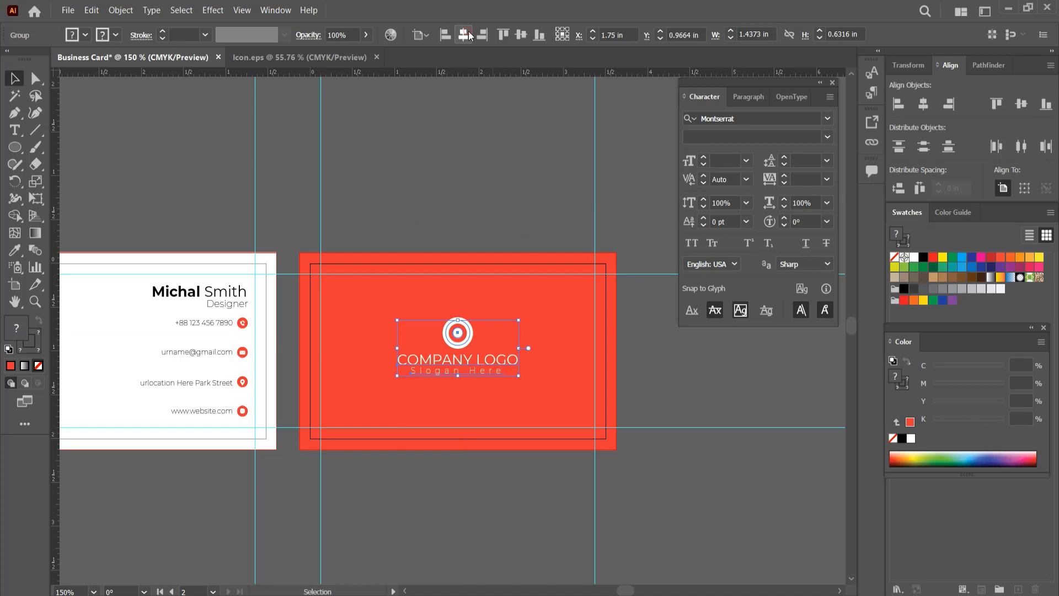
left_click(501, 160)
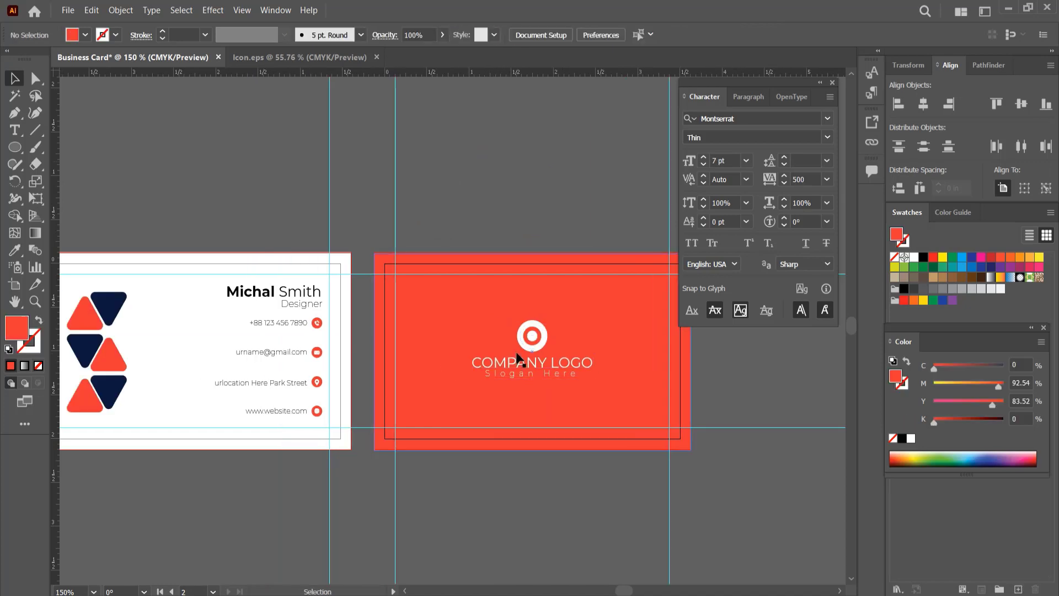
key("ctrl+minus")
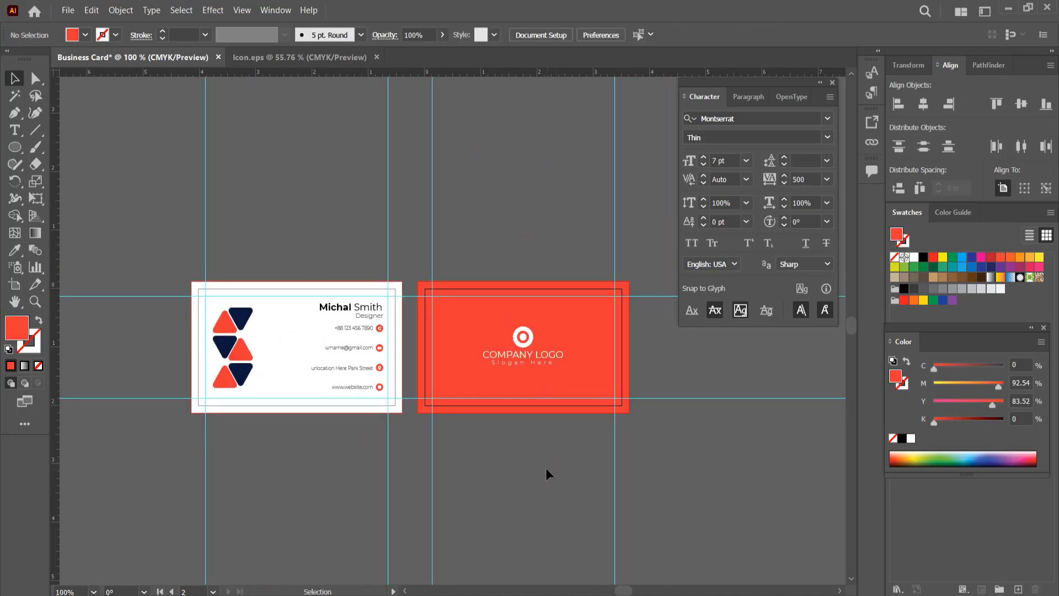
- Move the e-mail text and its envelope icon up closer to the phone row
scroll(366, 374, "up", 5)
left_click_drag(230, 272, 419, 307)
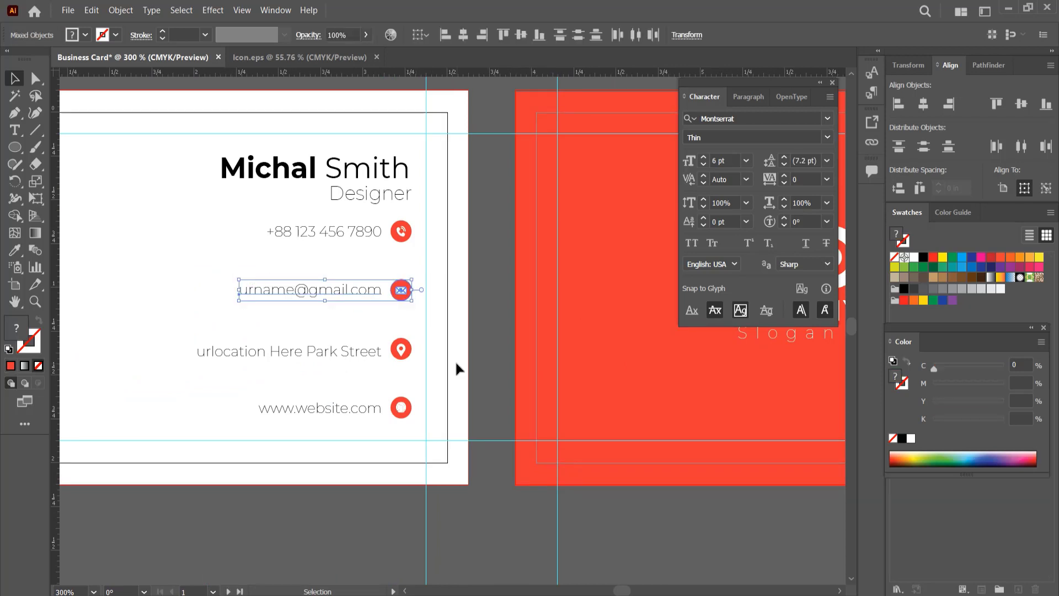
key("shift+Up")
key("Up")
key("Up")
- Move the address and website rows, with their icons, up to close the gaps below the e-mail row
left_click_drag(194, 332, 422, 357)
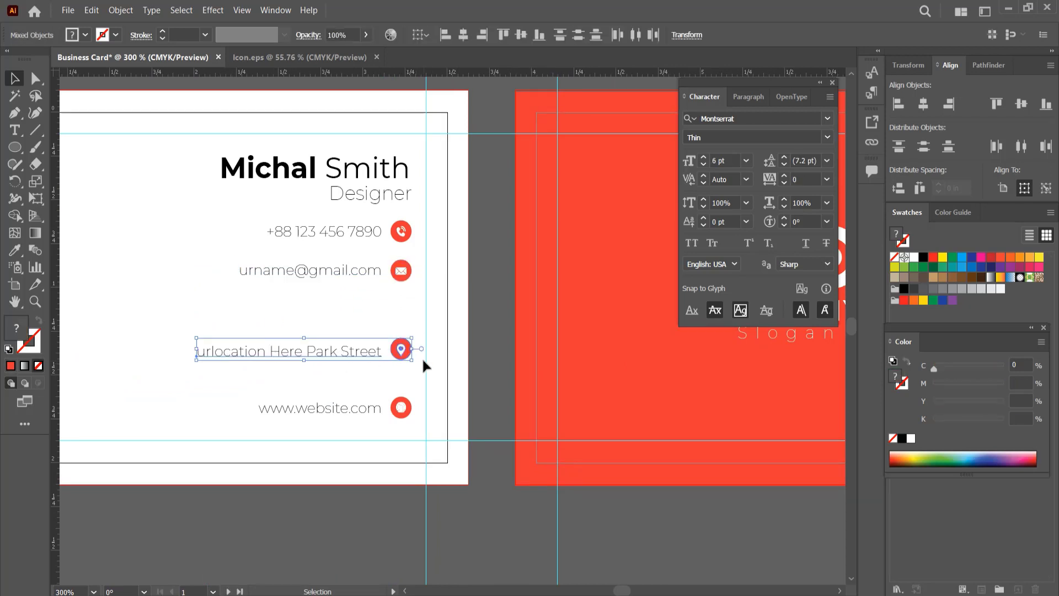
key("Up")
key("Up")
key("Up")
key("Up")
key("Up")
key("Up")
key("Up")
key("Up")
key("Up")
key("Up")
key("Up")
key("Up")
key("Up")
key("Up")
key("Up")
key("Up")
key("Up")
key("Up")
key("Up")
left_click_drag(322, 385, 407, 417)
key("Up")
key("Up")
key("Up")
key("Up")
key("Up")
key("Up")
key("Up")
key("Up")
key("Up")
key("Up")
key("Up")
key("Up")
key("Up")
key("Up")
key("Up")
key("Up")
key("Up")
key("Up")
key("Up")
key("Up")
left_click(373, 411)
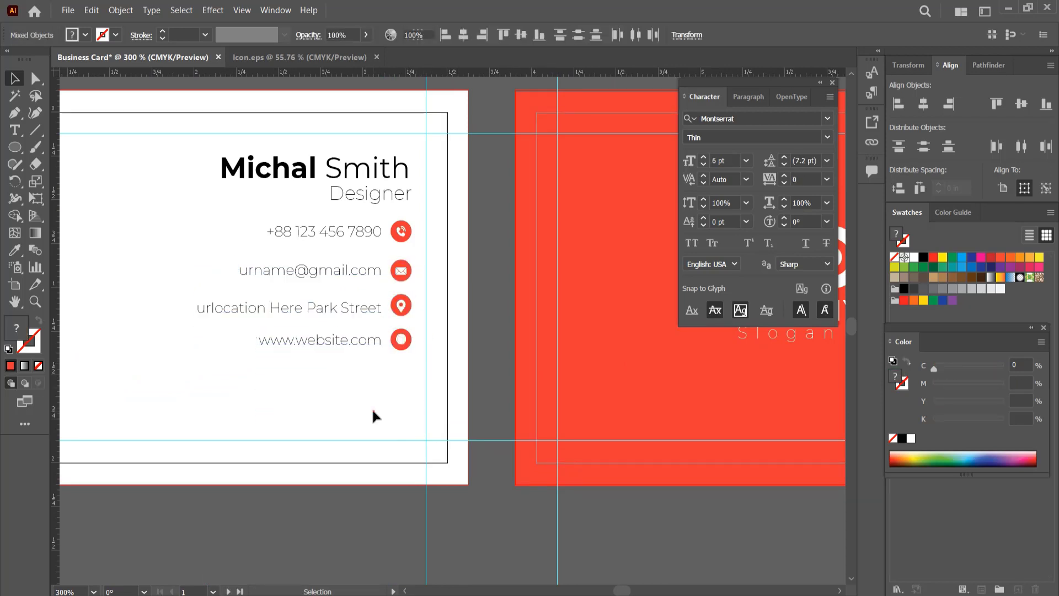
- Group each contact text with its icon and distribute the four rows evenly in the vertical direction
left_click_drag(407, 364, 358, 337)
key("ctrl+g")
left_click_drag(235, 288, 413, 310)
key("ctrl+g")
left_click_drag(276, 253, 415, 281)
key("ctrl+g")
left_click_drag(324, 215, 405, 244)
key("ctrl+g")
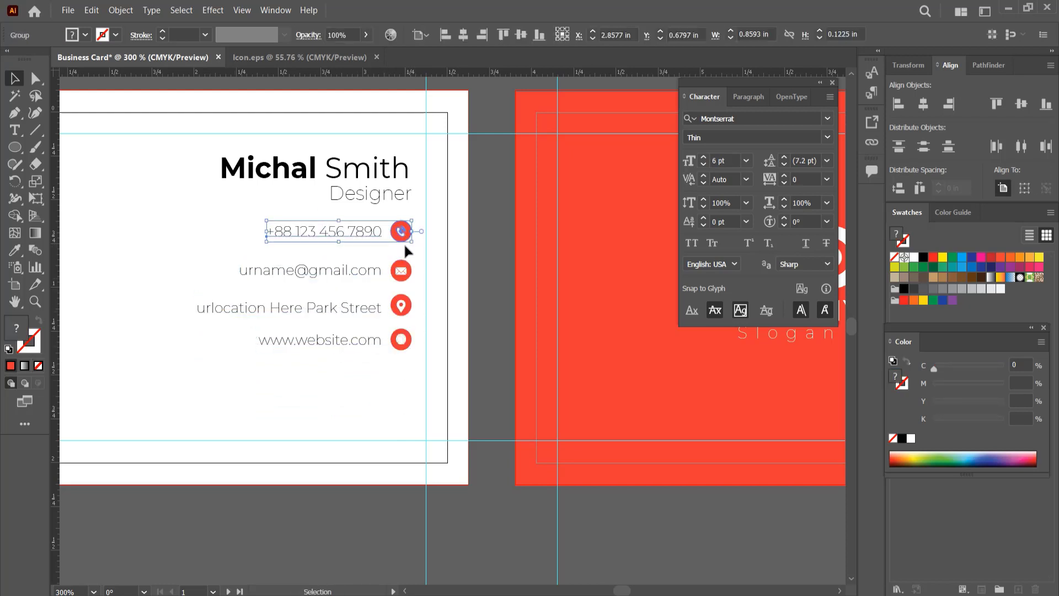
left_click_drag(415, 361, 366, 255)
left_click(560, 35)
- Draw a short horizontal line between the "Designer" title and the phone row
left_click_drag(392, 195, 371, 220)
key("backslash")
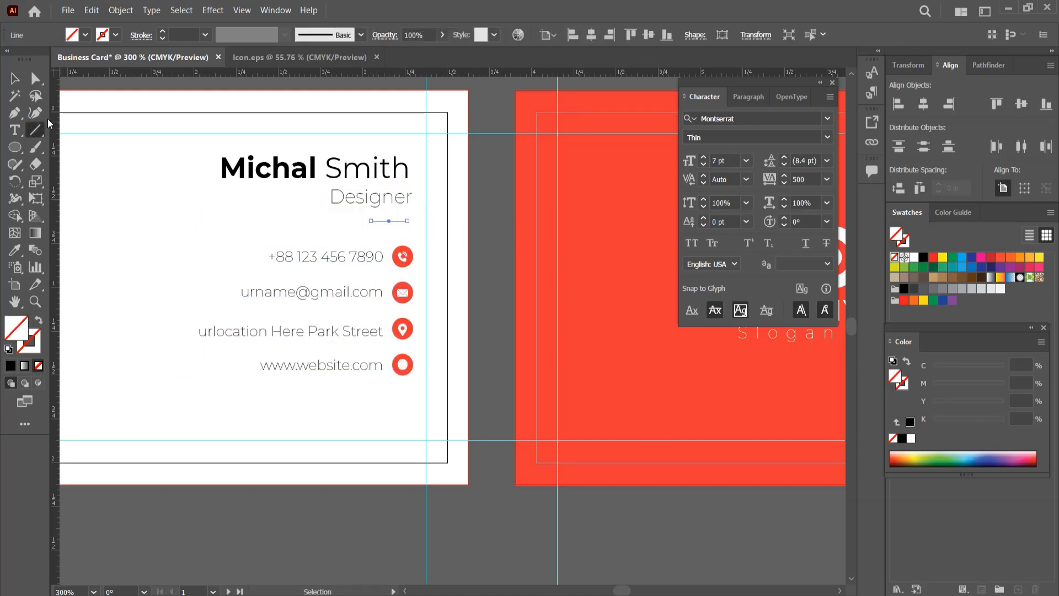
- Set the stroke weight of the short line below the "Designer" title to 2 pt
left_click(16, 80)
left_click(205, 35)
left_click(222, 97)
left_click(194, 171)
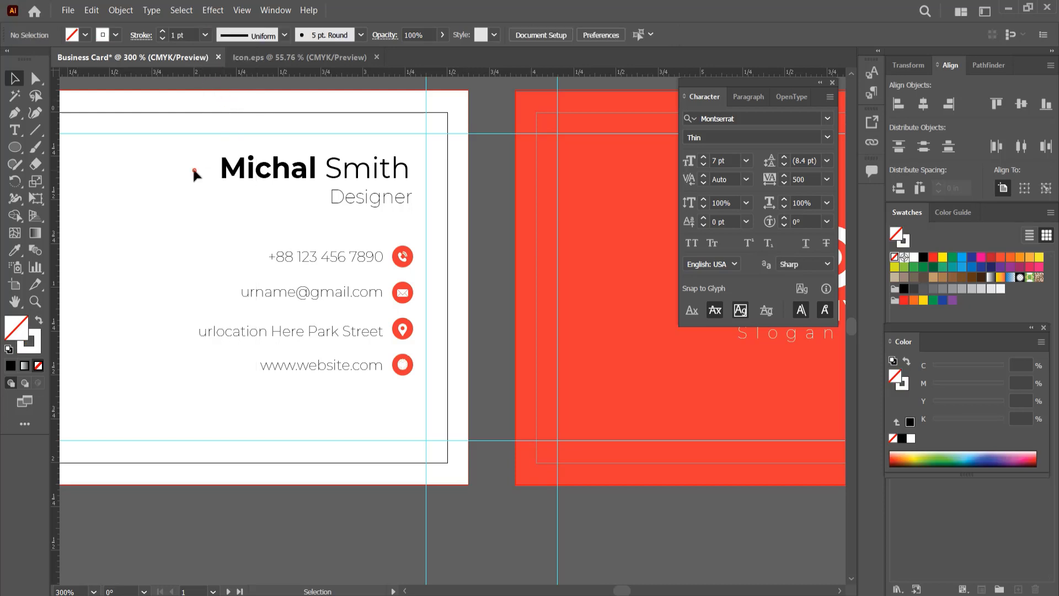
left_click(403, 221)
left_click(206, 35)
left_click(223, 113)
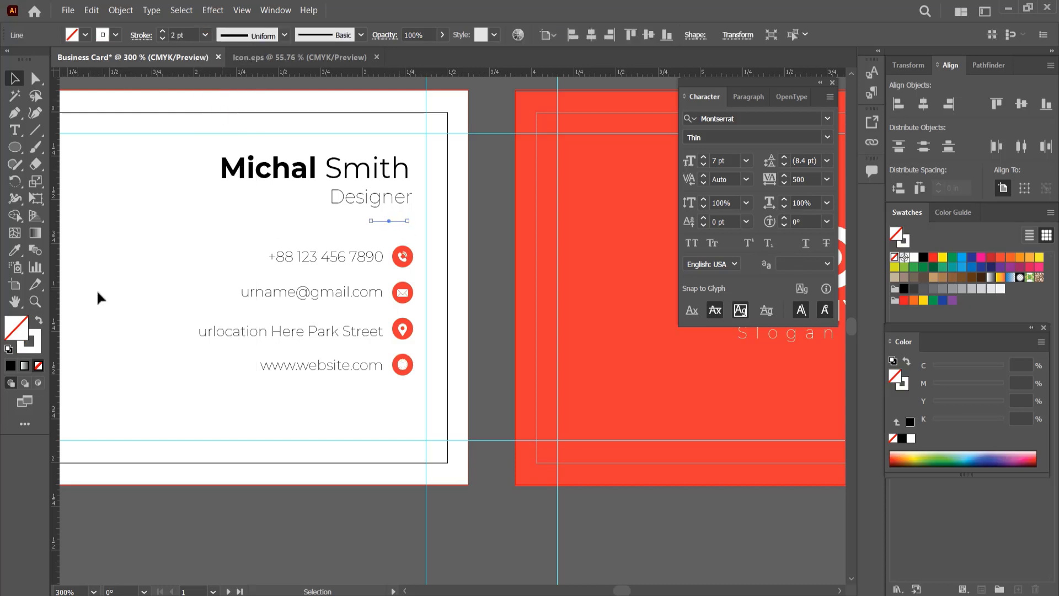
- Give the short line below the title a stroke in the red sampled from the other card side, with no fill
left_click(41, 341)
key("i")
left_click(616, 303)
left_click(39, 320)
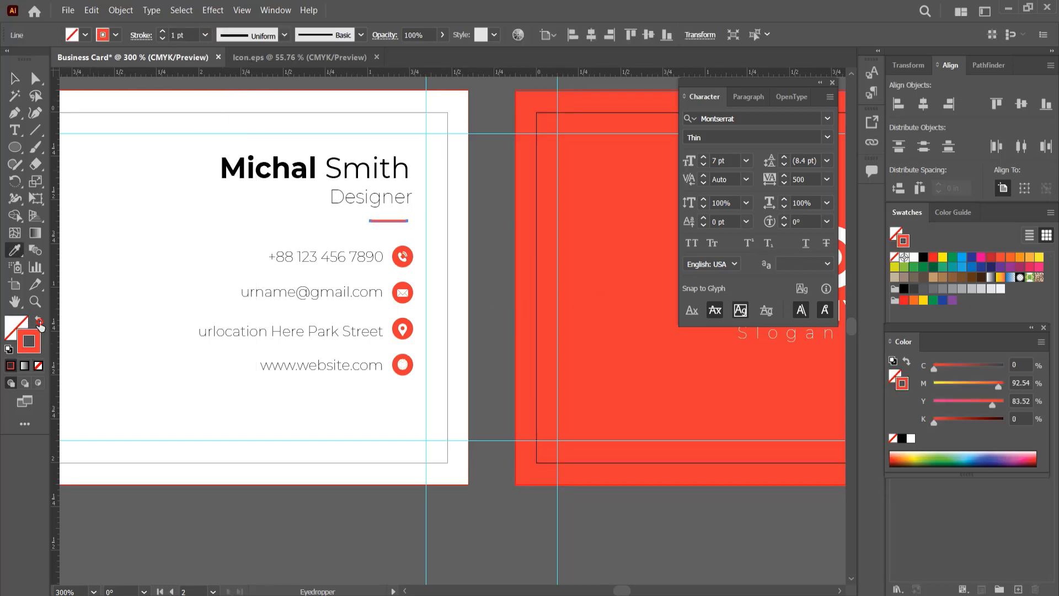
left_click(14, 78)
left_click(167, 225)
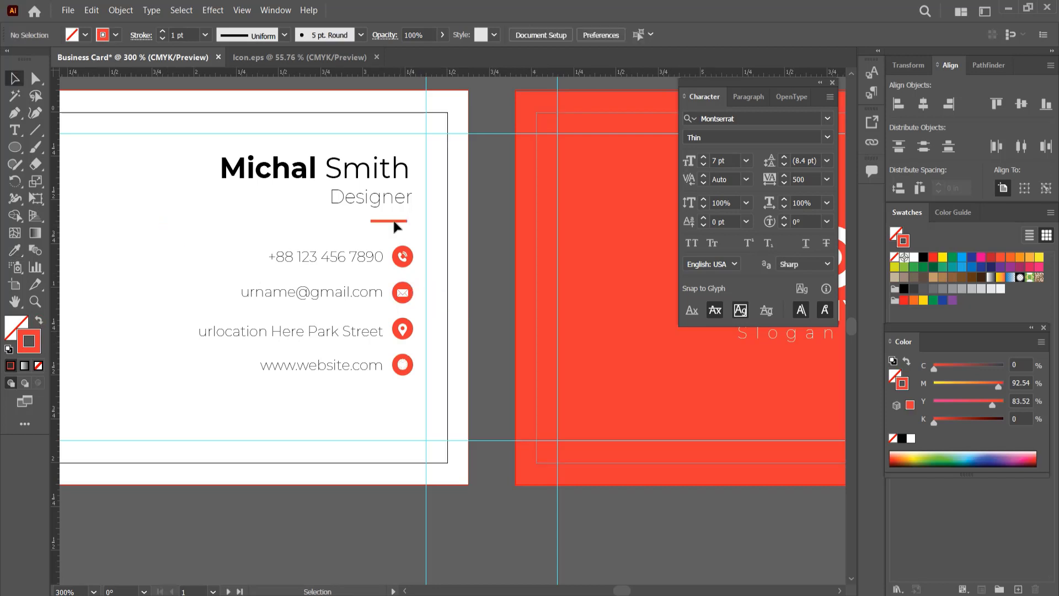
- Group the four contact rows together with their icons into a single block
left_click_drag(403, 264, 407, 288)
left_click(338, 327)
left_click(347, 394)
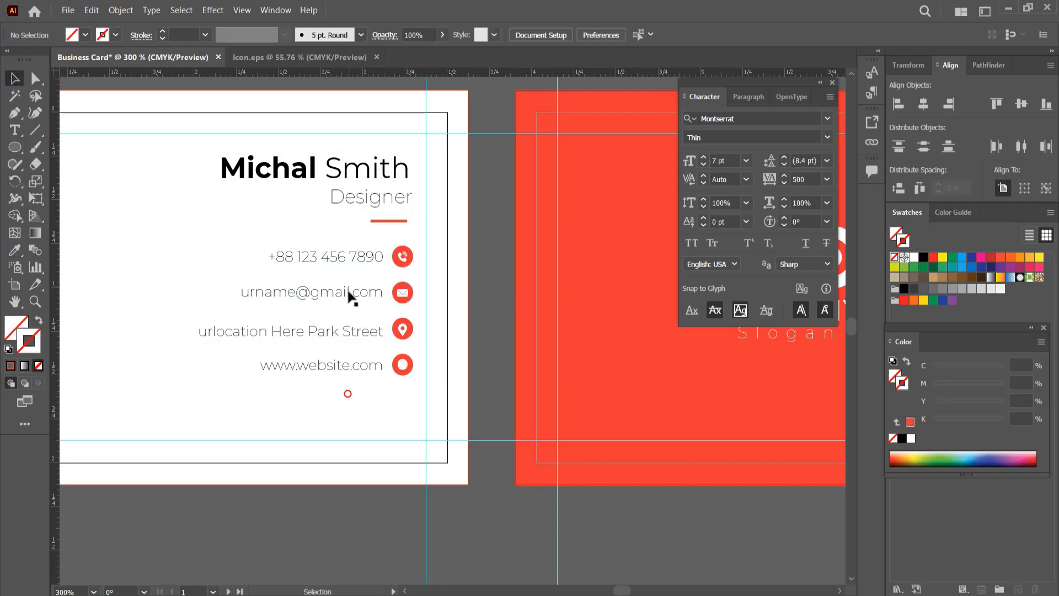
left_click(343, 258)
left_click(327, 218)
left_click_drag(350, 223, 414, 377)
key("ctrl+g")
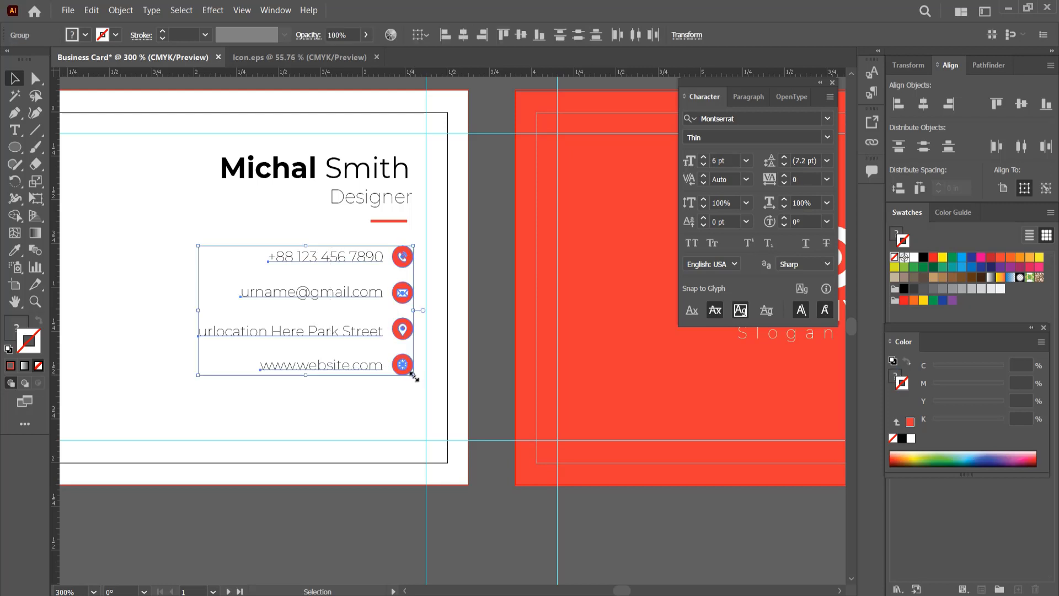
- Right-align the name, the "Designer" title and the short red line with the grouped contact rows
left_click(390, 222, "shift")
left_click(387, 197, "shift")
left_click(385, 172, "shift")
left_click(482, 35)
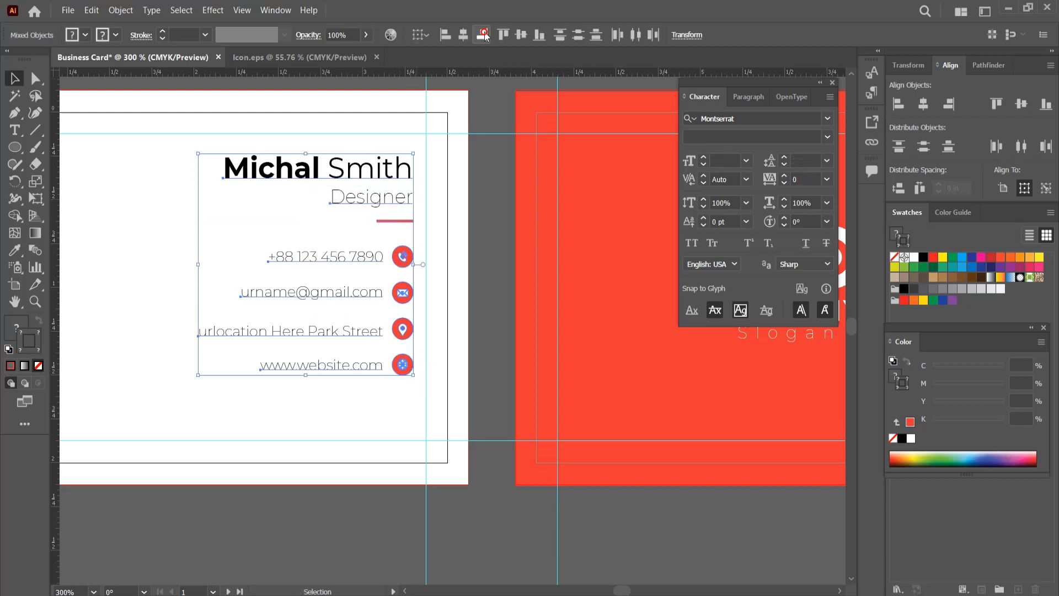
- Shift the right-aligned name, title, line and contact block slightly down and to the left on the white card
scroll(428, 286, "down", 2)
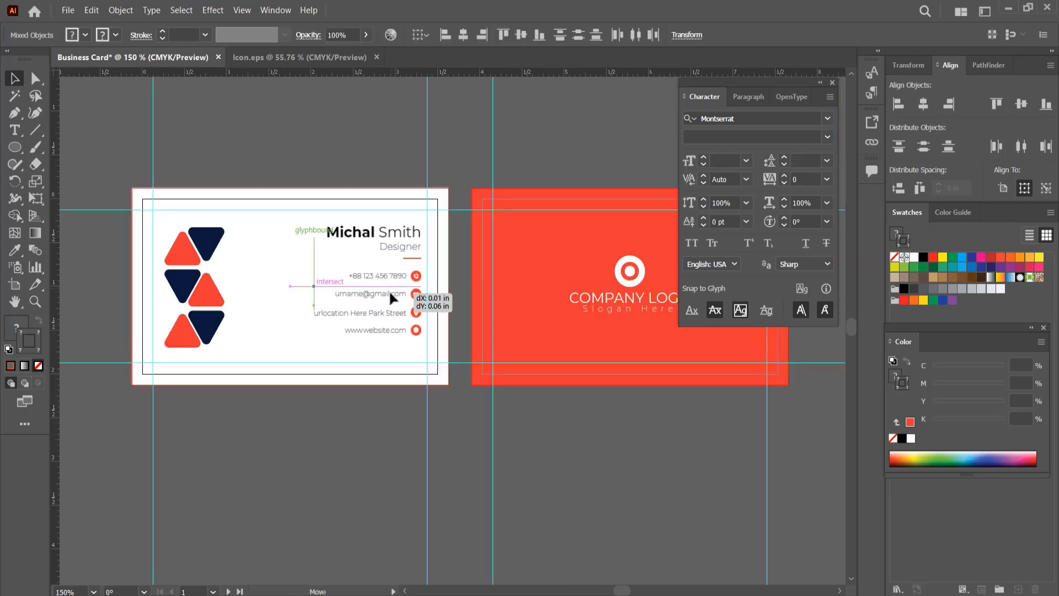
left_click_drag(389, 290, 386, 297)
left_click(353, 413)
left_click(832, 82)
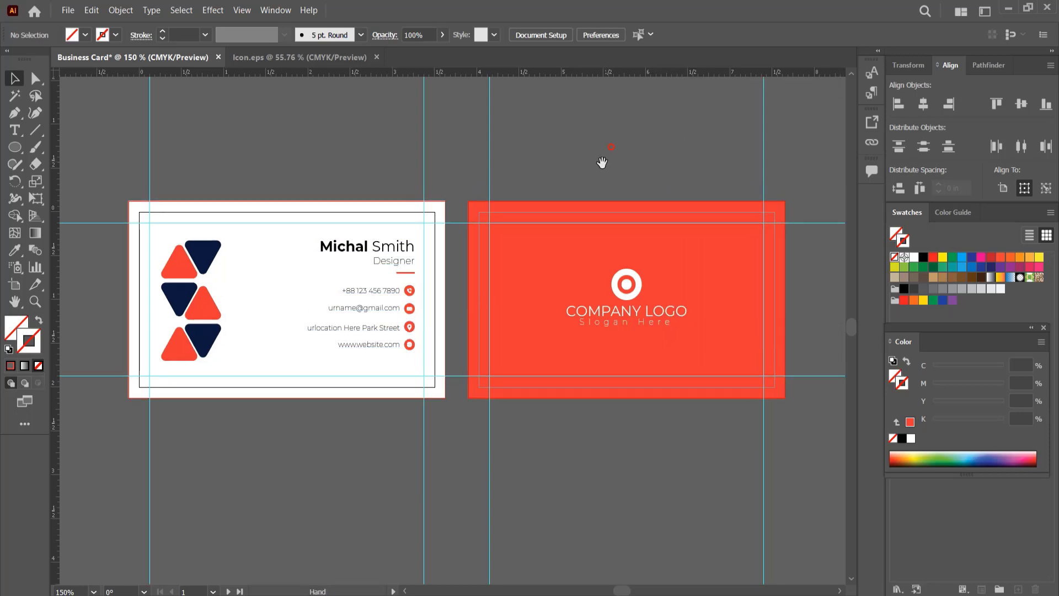
key("t")
left_click(570, 360)
type("www.")
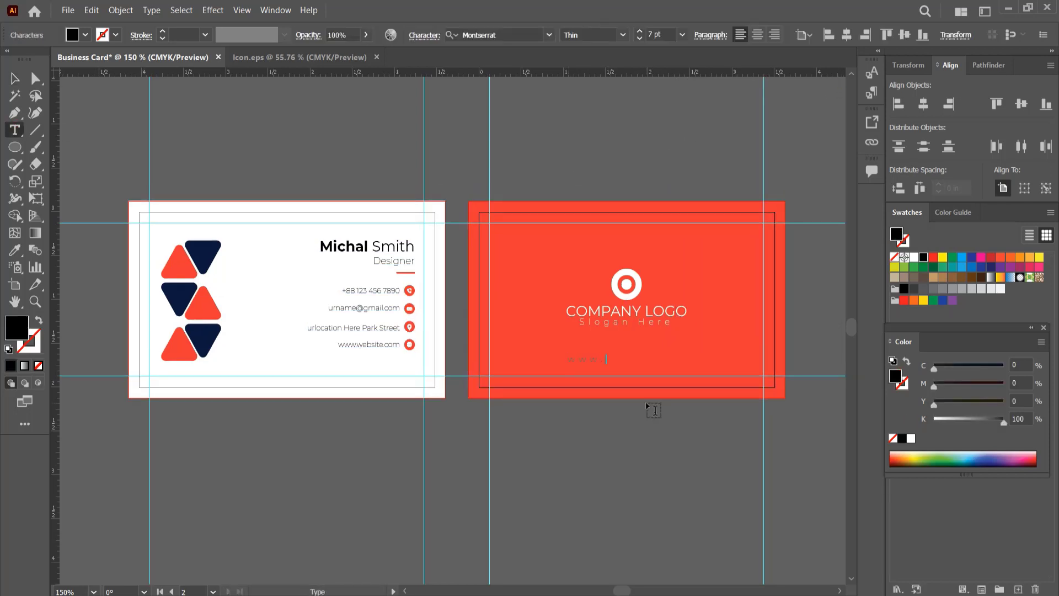
type("website.com")
key("Escape")
left_click(914, 258)
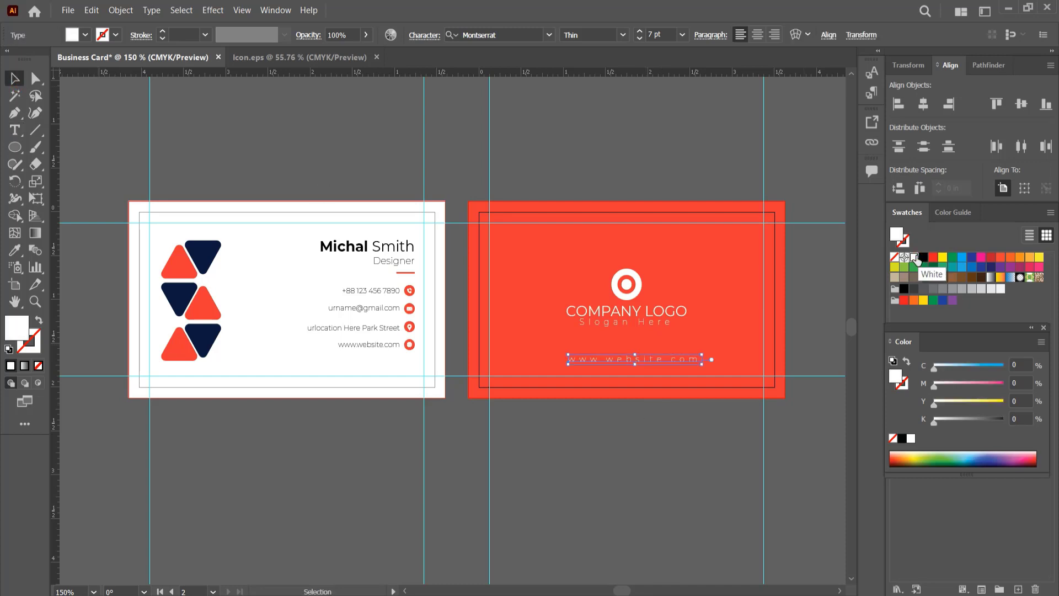
- Lower the website text toward the lower margin of the red side and lock the red background
left_click_drag(670, 359, 671, 368)
left_click(672, 346)
key("ctrl+2")
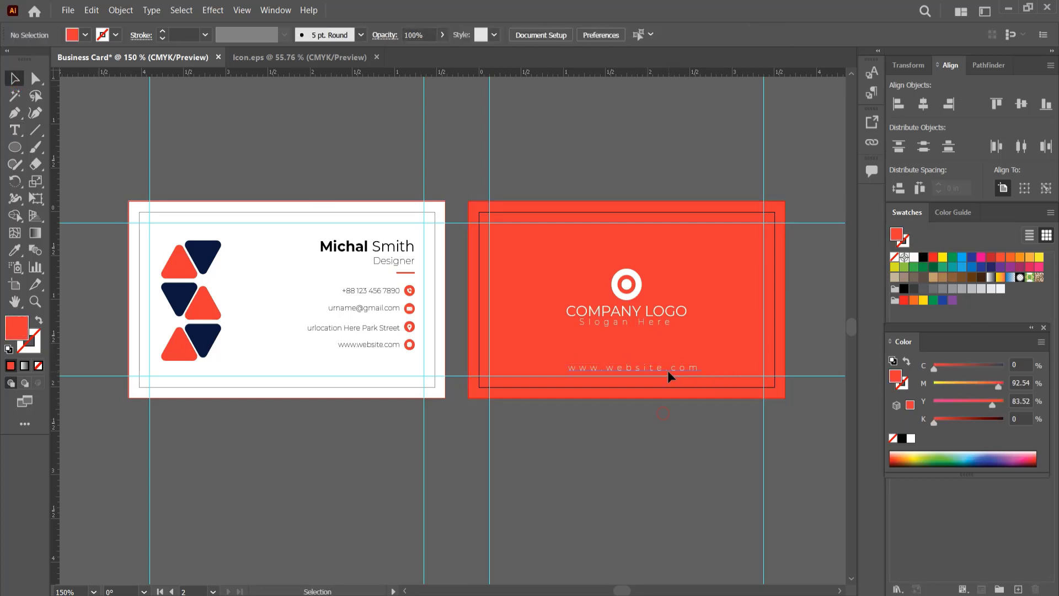
- Center the website text horizontally on the red artboard and deselect it
left_click(668, 368)
left_click(924, 104)
left_click(722, 557)
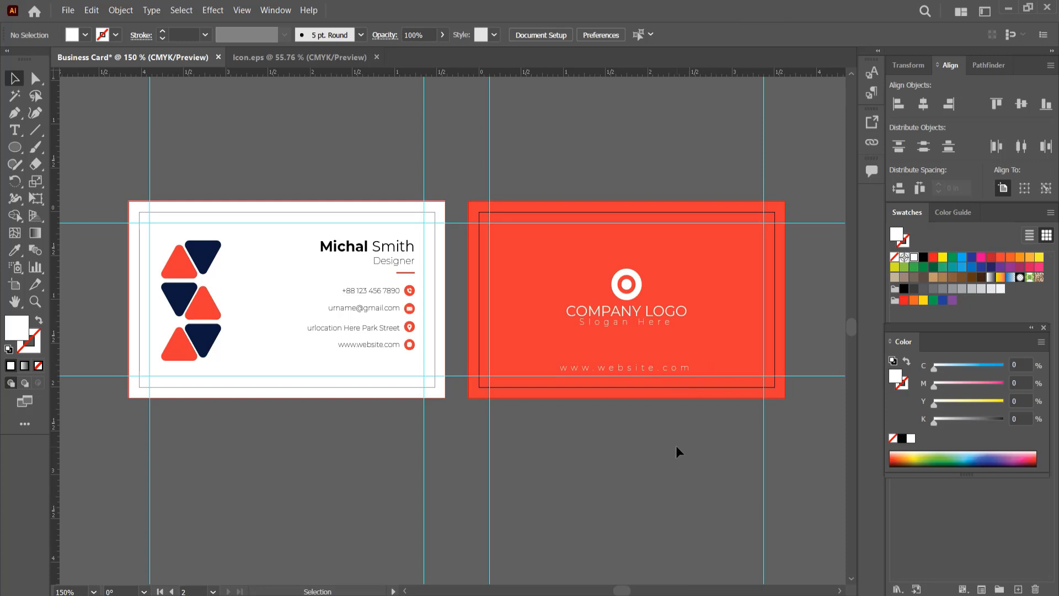
left_click_drag(675, 441, 678, 469)
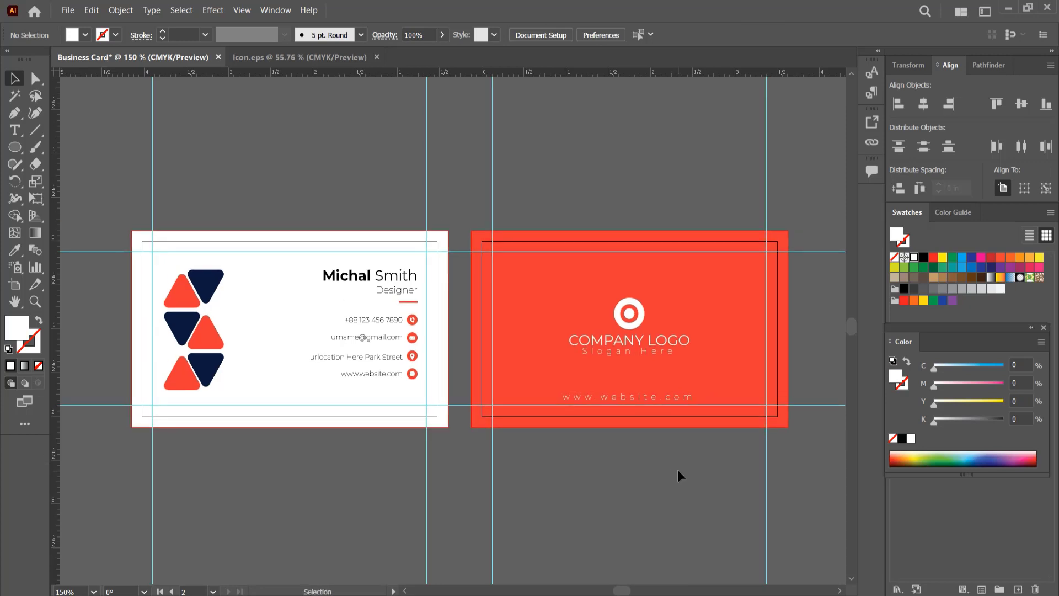